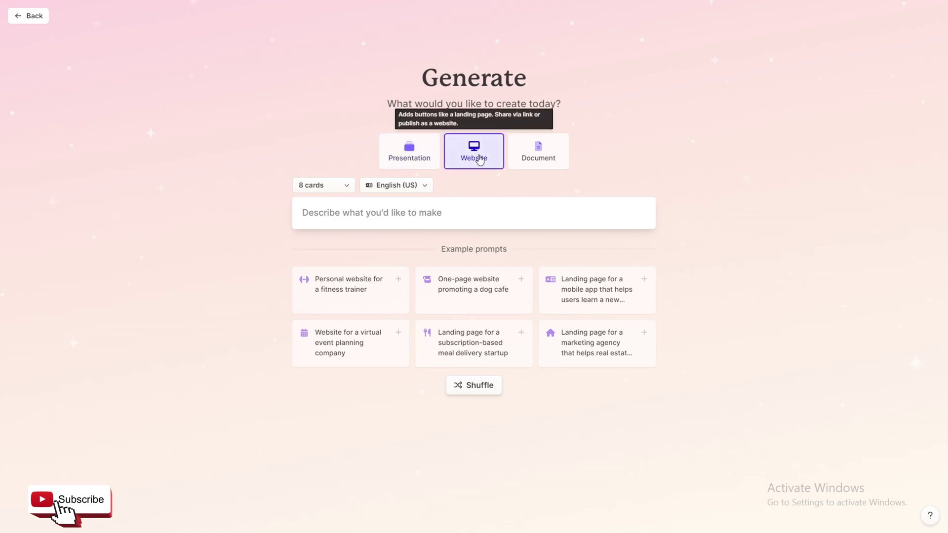
Choose to create a Website, shuffle the example prompts, and focus the description box
left_click(480, 161)
left_click(444, 204)
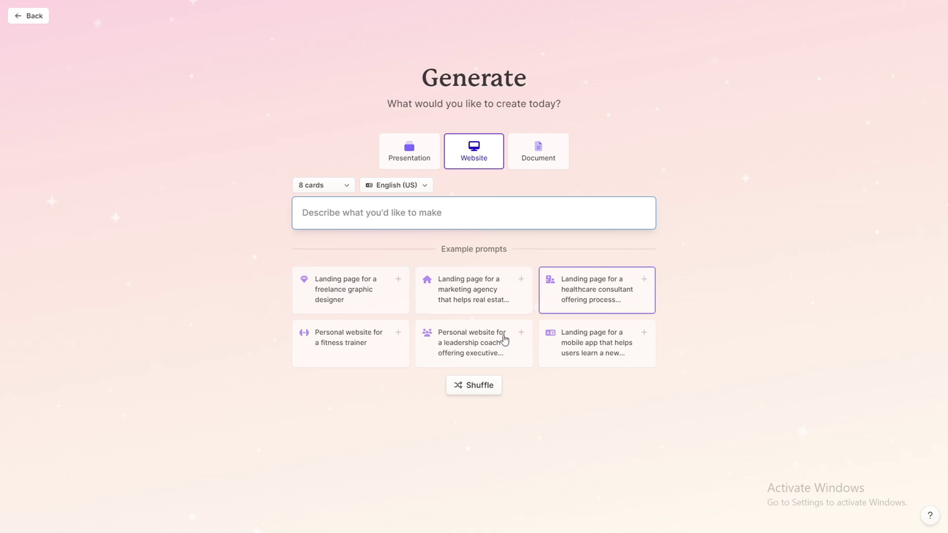
left_click(471, 389)
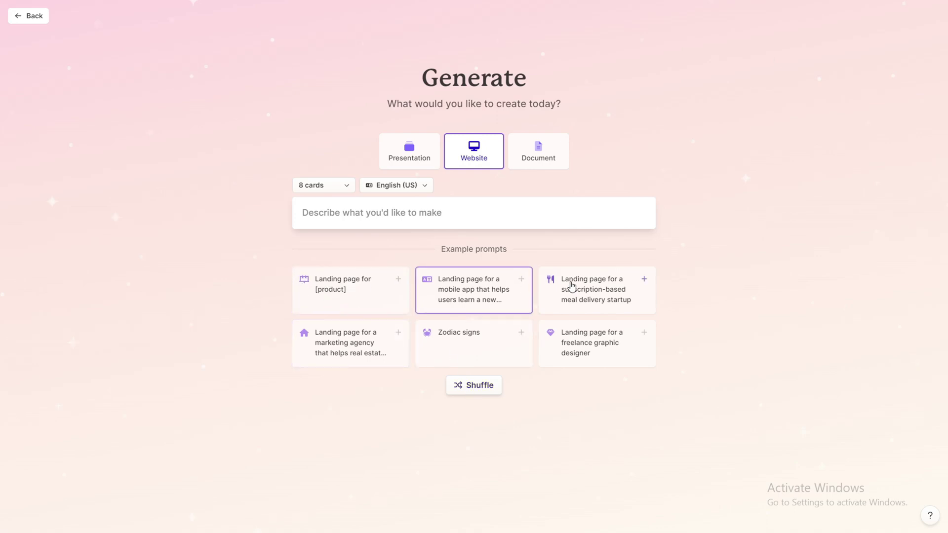
left_click(483, 217)
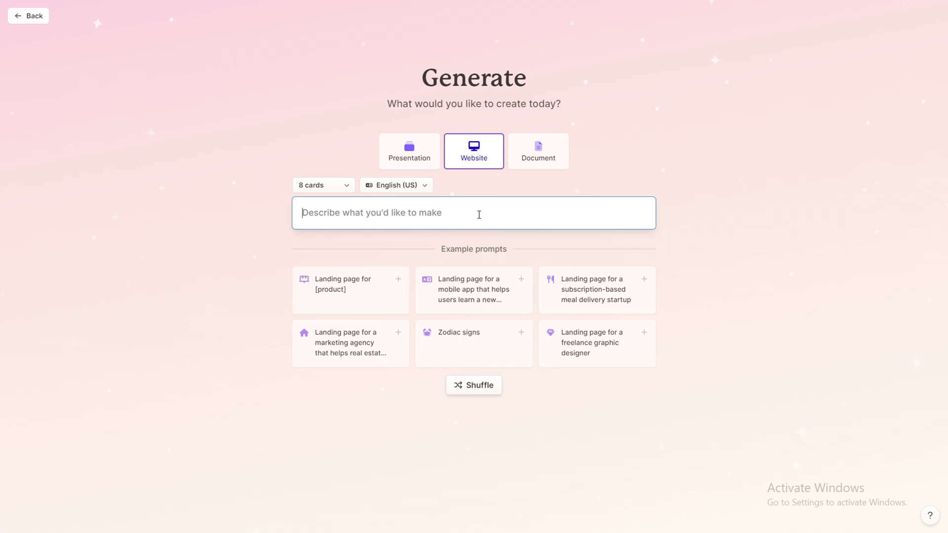
Paste the Prime Stratix agency landing-page prompt, keeping English (US) and 8 cards
type("A landing page for Prime Stratix Digital Marketing Agency, offering content creation, email marketing, paid advertising, and web design and development services.")
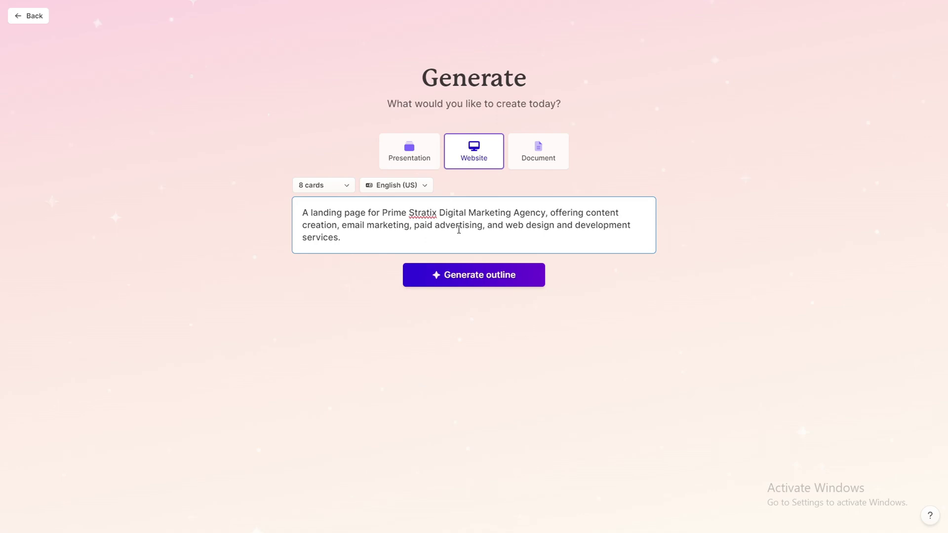
left_click(409, 190)
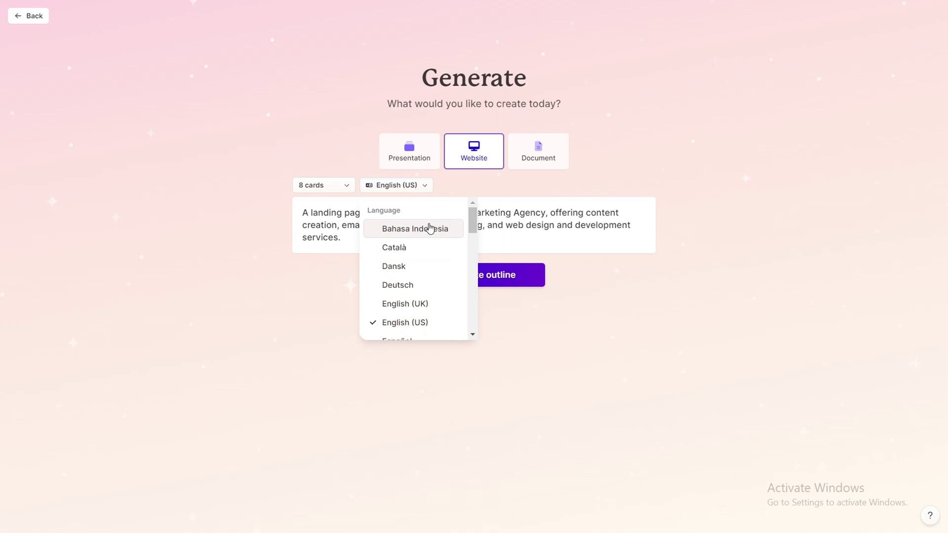
scroll(417, 245, "down", 5)
scroll(418, 247, "down", 5)
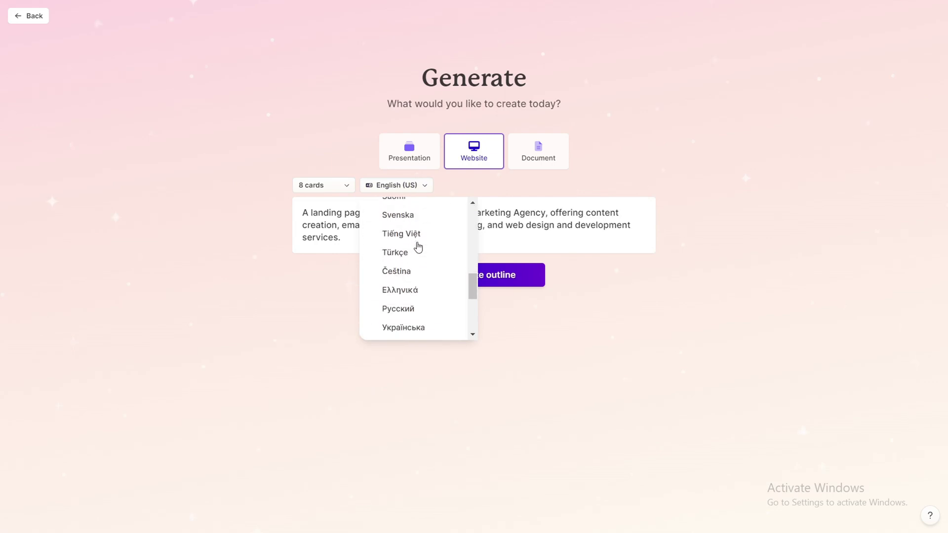
scroll(417, 247, "up", 10)
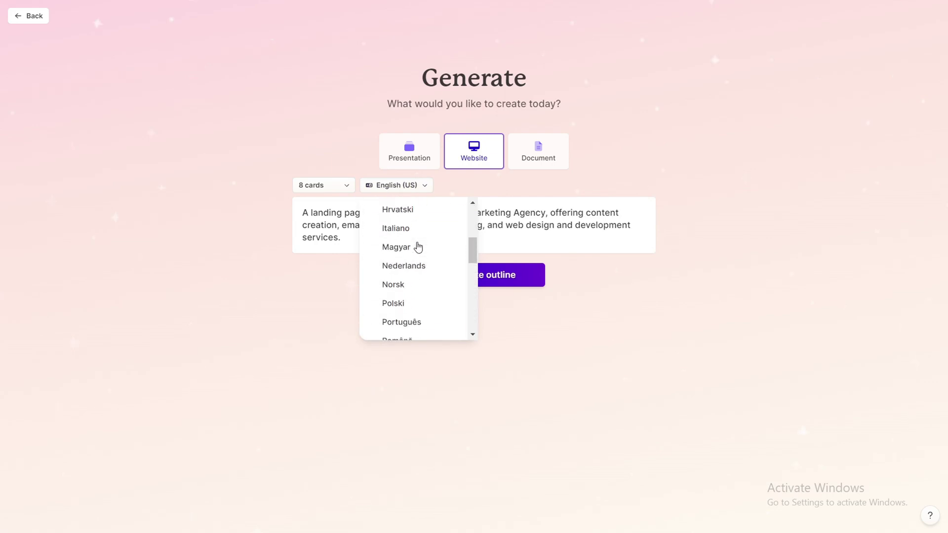
left_click(555, 236)
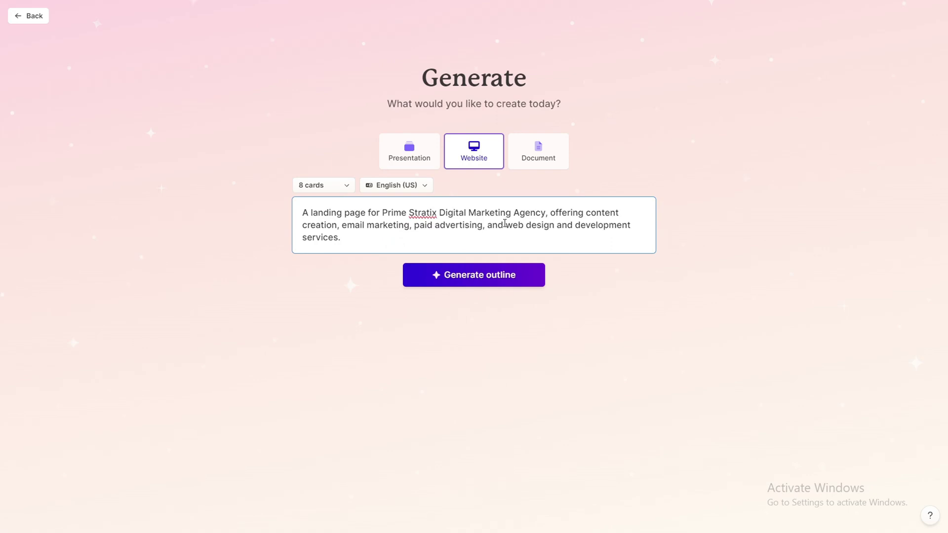
left_click(330, 192)
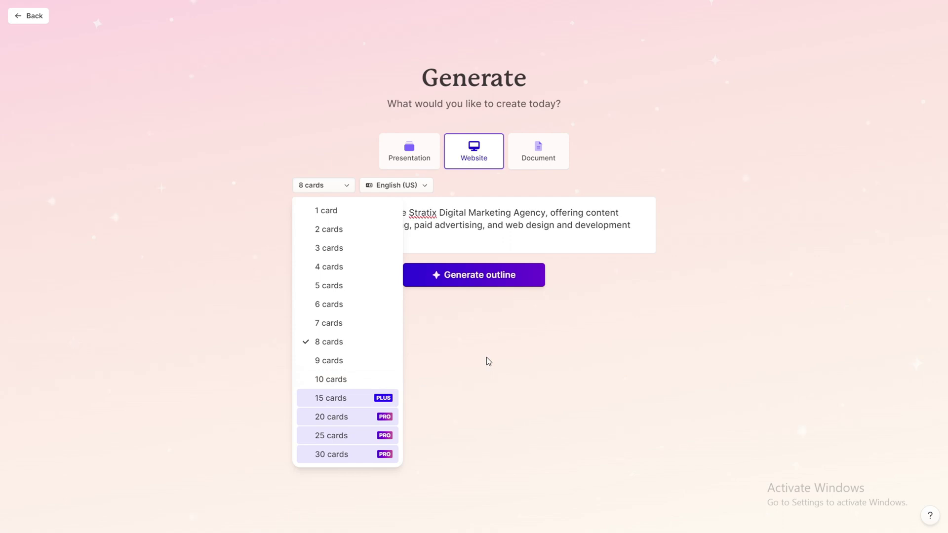
left_click(488, 362)
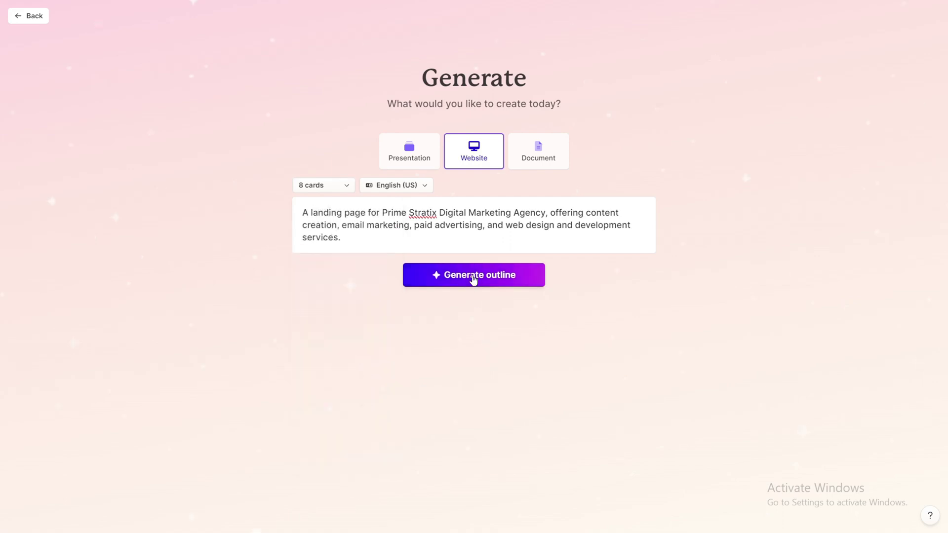
Generate the outline, then add and delete an empty ninth card, leaving eight cards
left_click(473, 278)
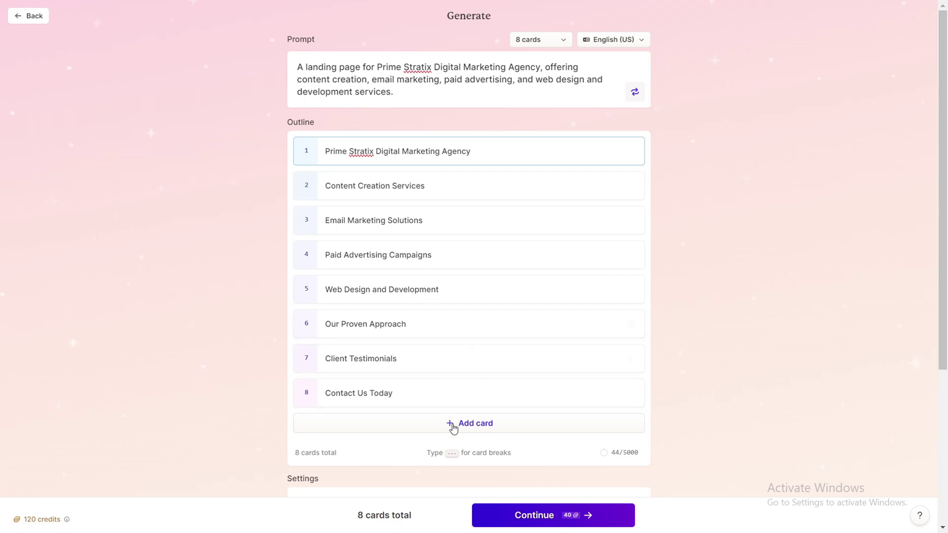
left_click(453, 427)
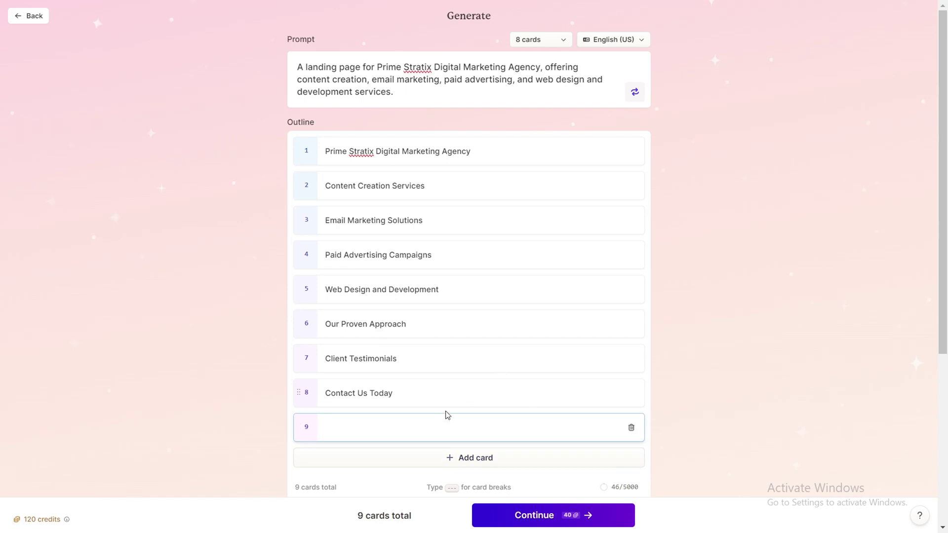
scroll(444, 412, "down", 4)
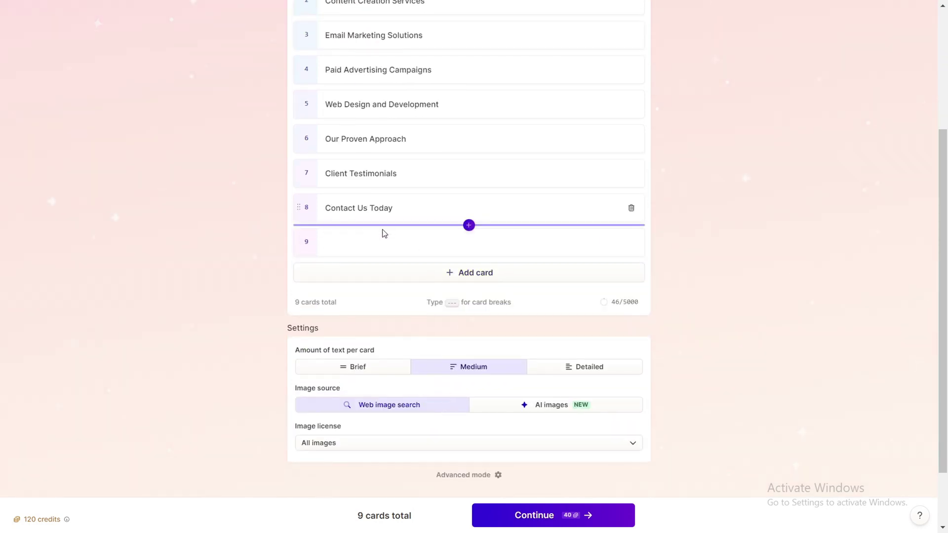
scroll(382, 232, "up", 4)
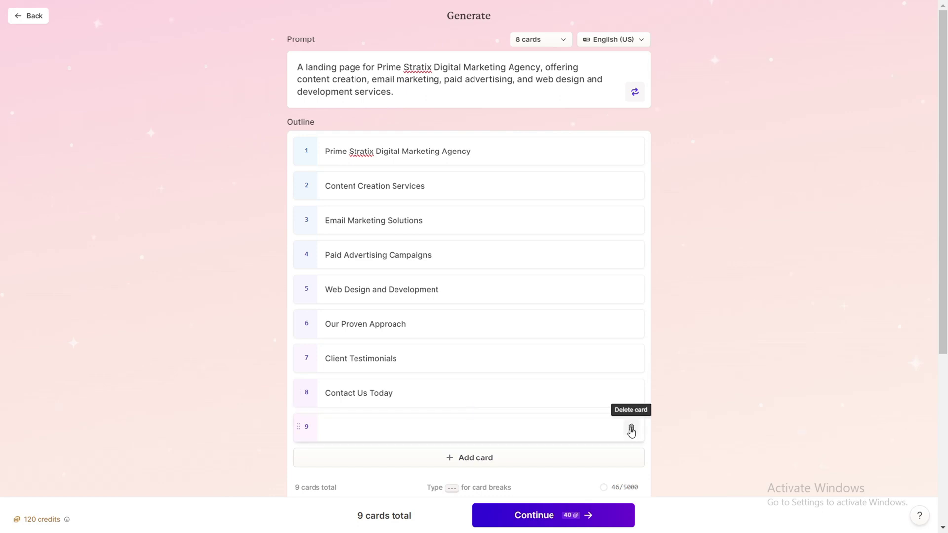
left_click(631, 426)
scroll(482, 299, "down", 5)
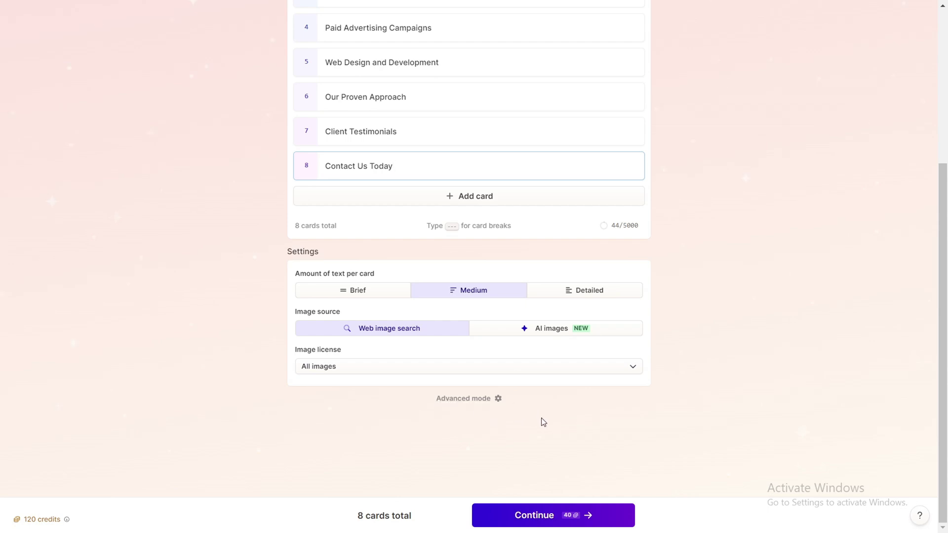
scroll(541, 417, "up", 5)
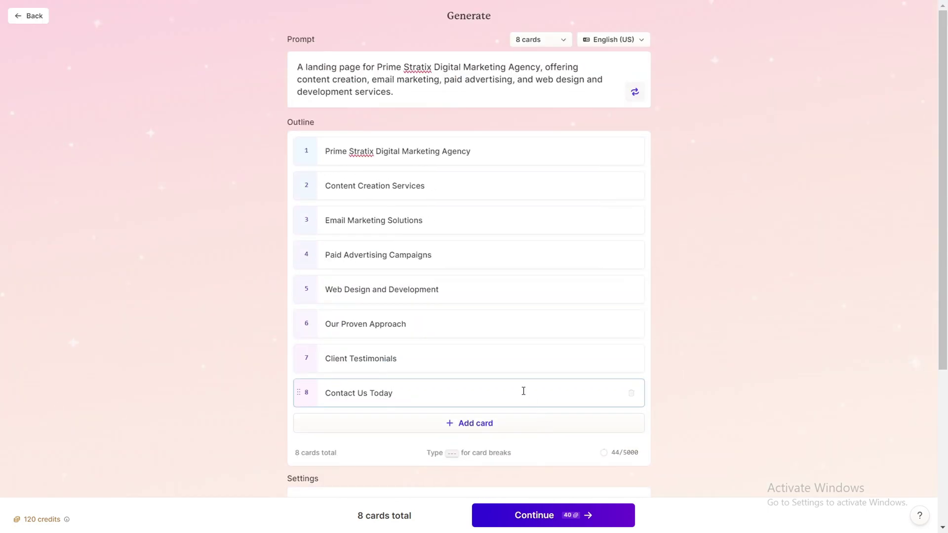
left_click(523, 391)
Accept the outline and generate the landing page with the Aurora theme
left_click(543, 525)
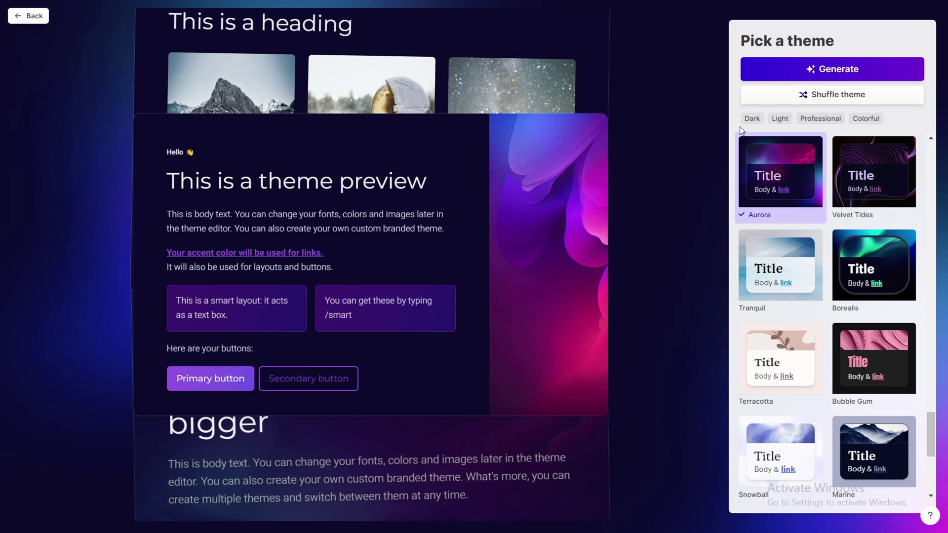
left_click(810, 74)
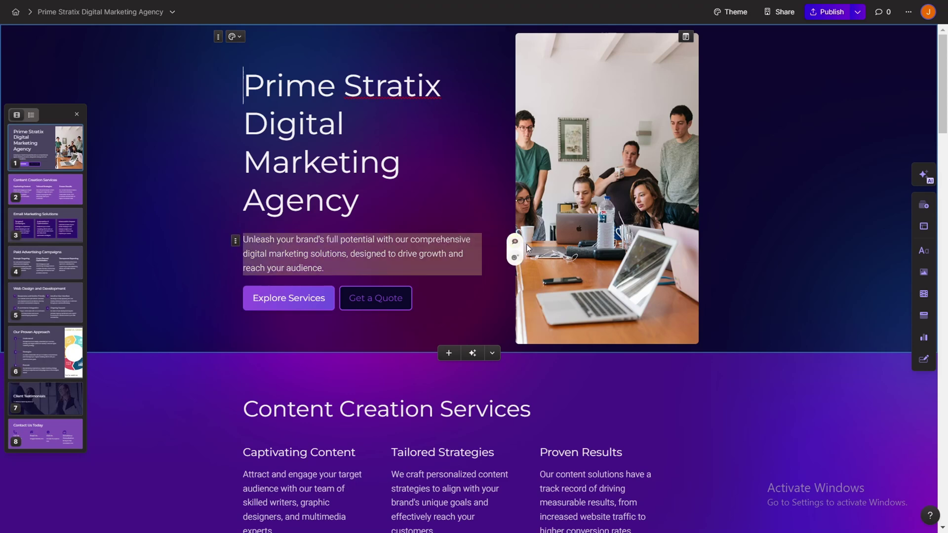
Dismiss the browser context menu and select the word Digital in the hero title
right_click(561, 363)
left_click(512, 380)
mouse_move(515, 346)
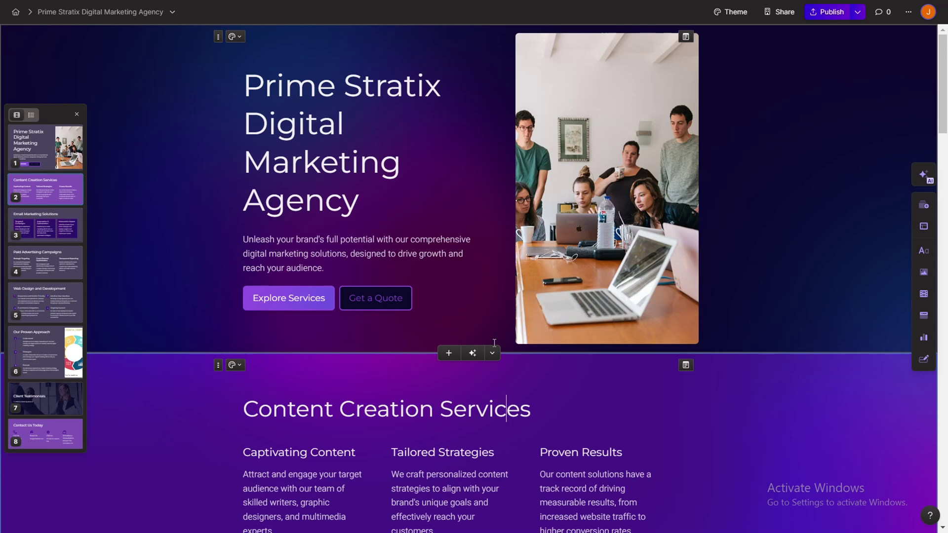
scroll(495, 343, "down", 7)
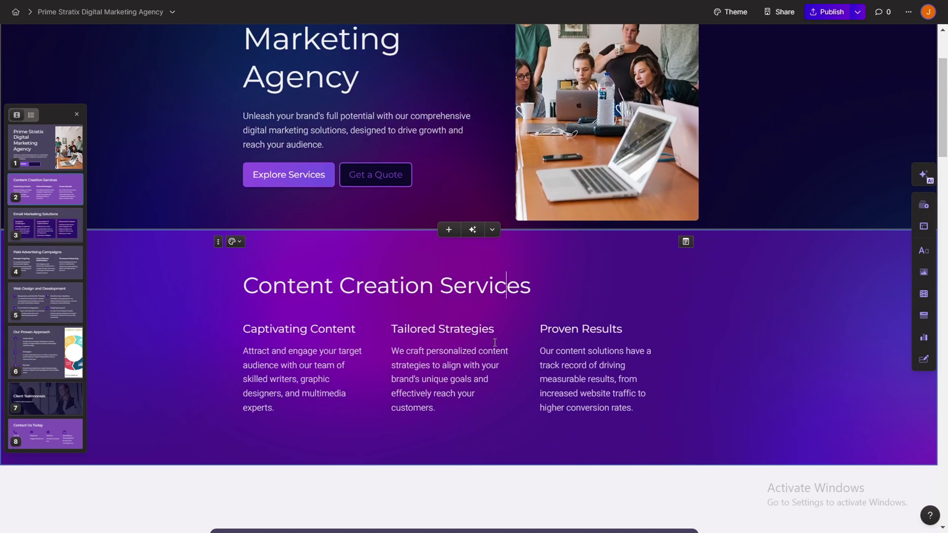
scroll(494, 346, "down", 5)
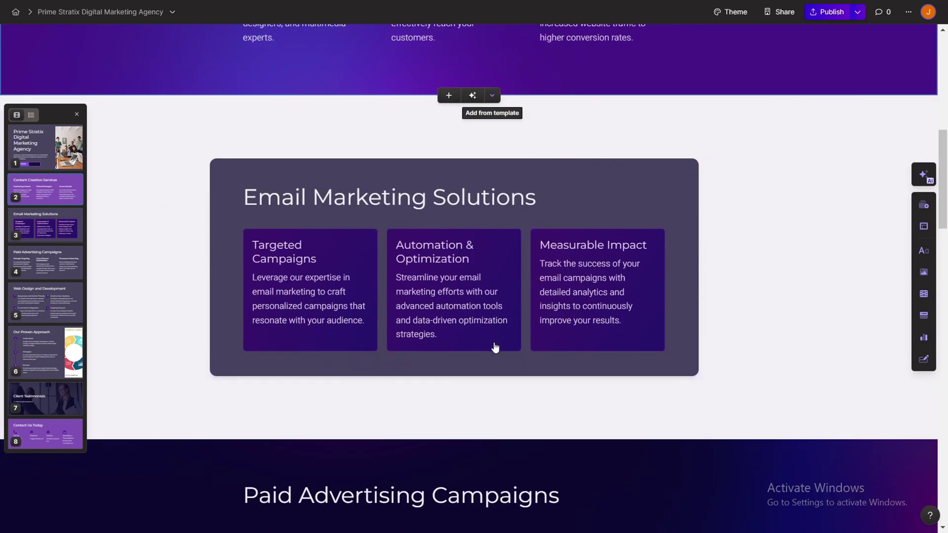
scroll(495, 343, "up", 8)
scroll(494, 342, "up", 5)
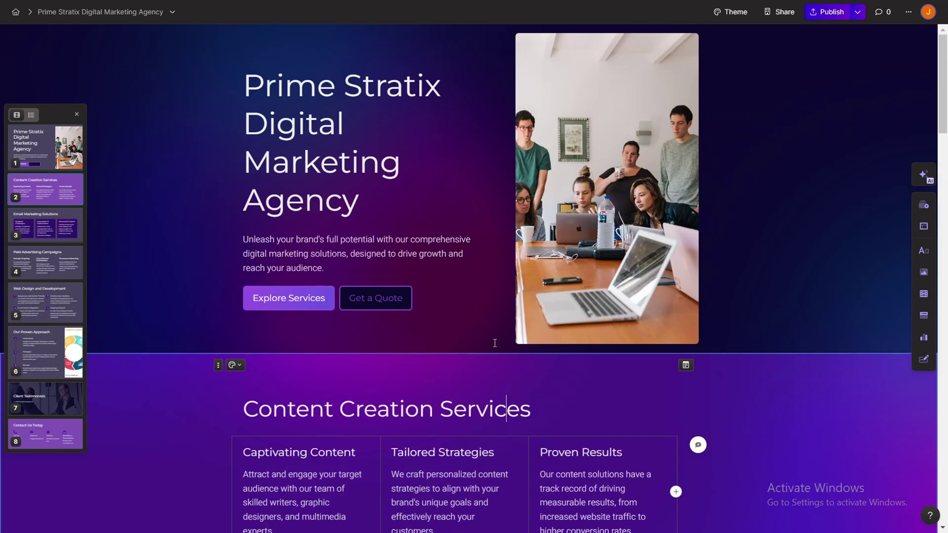
double_click(315, 131)
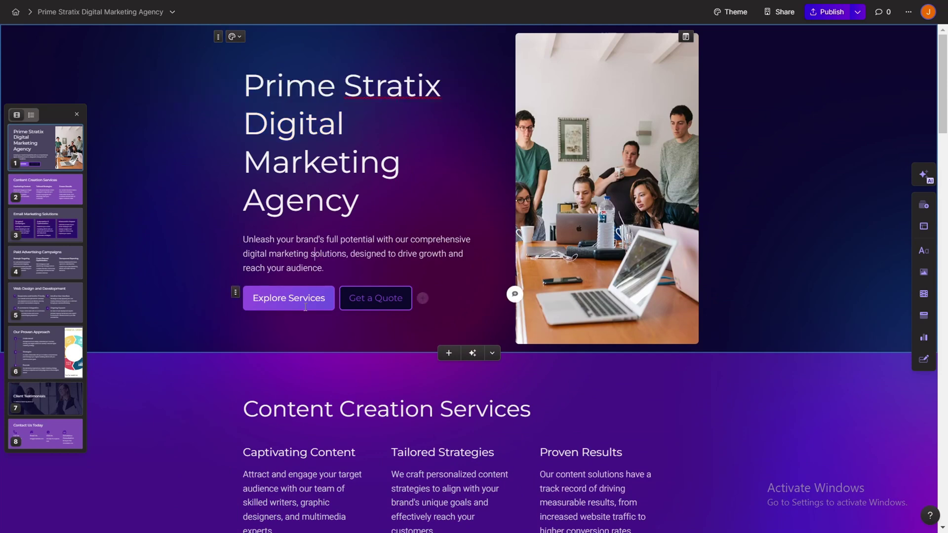
Open the Explore Services button's web-address link option, then close it without adding a link
left_click(277, 296)
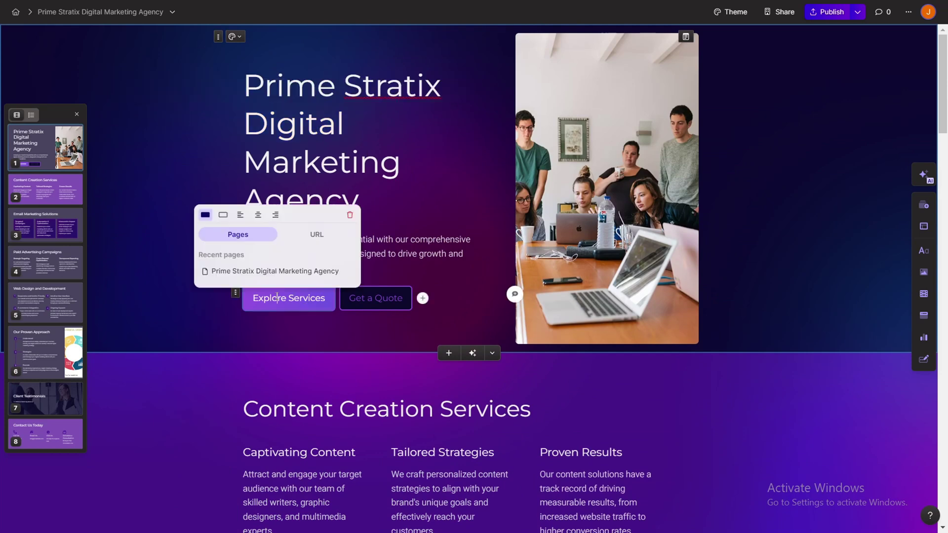
left_click(317, 237)
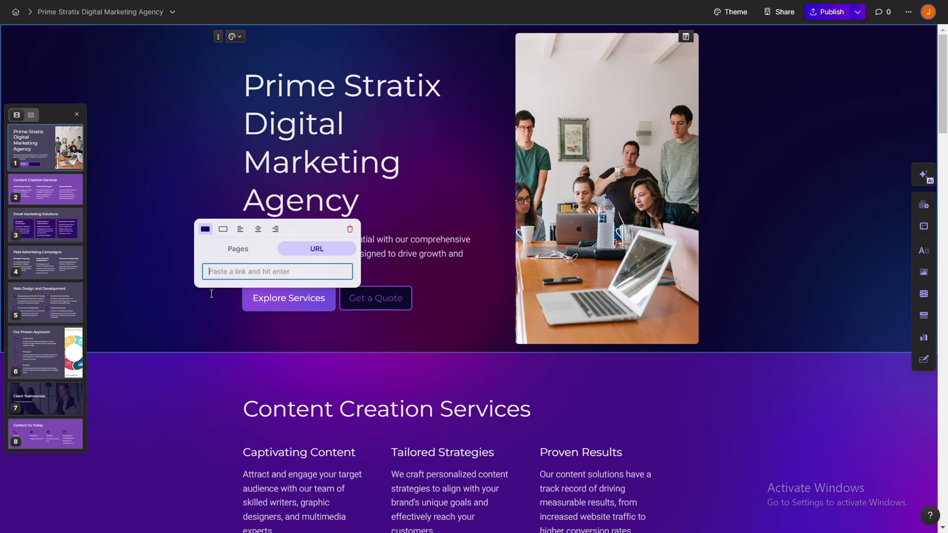
left_click(277, 298)
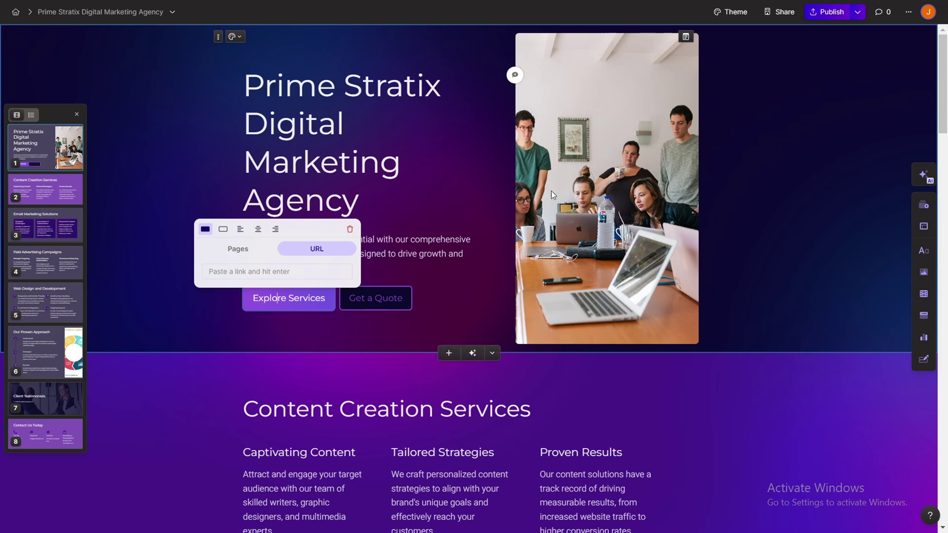
left_click(583, 189)
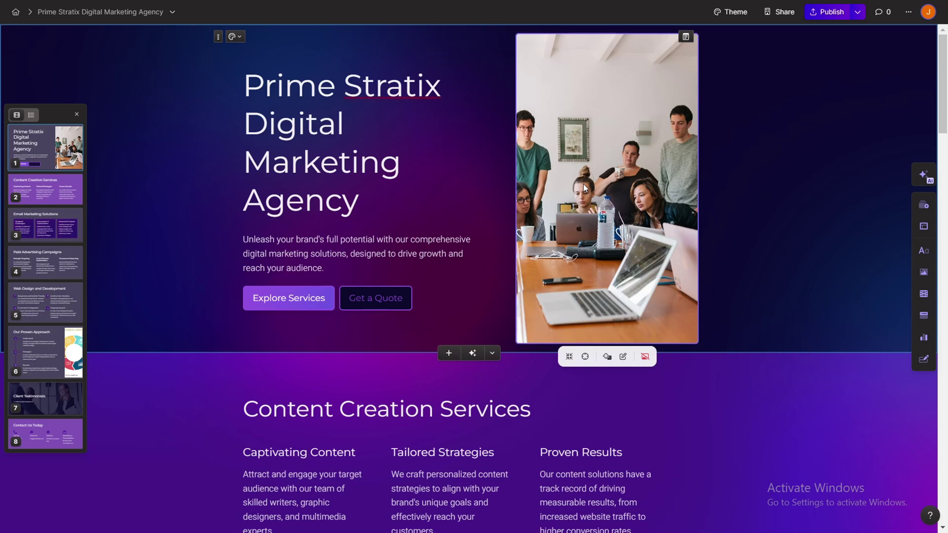
scroll(583, 187, "down", 4)
Insert a blank card between Content Creation Services and Email Marketing Solutions
left_click(427, 345)
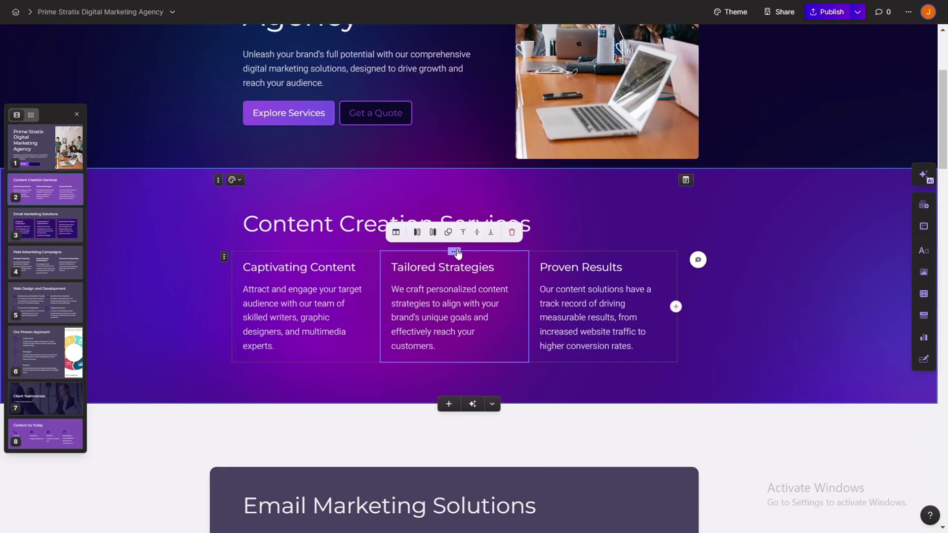
left_click(448, 405)
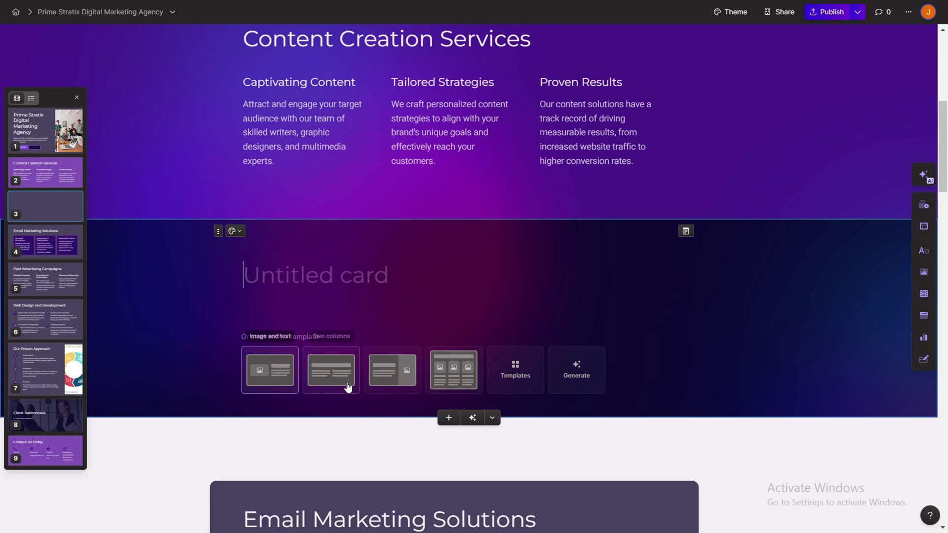
Dismiss the card template list, then add a blank card below Paid Advertising Campaigns
left_click(491, 421)
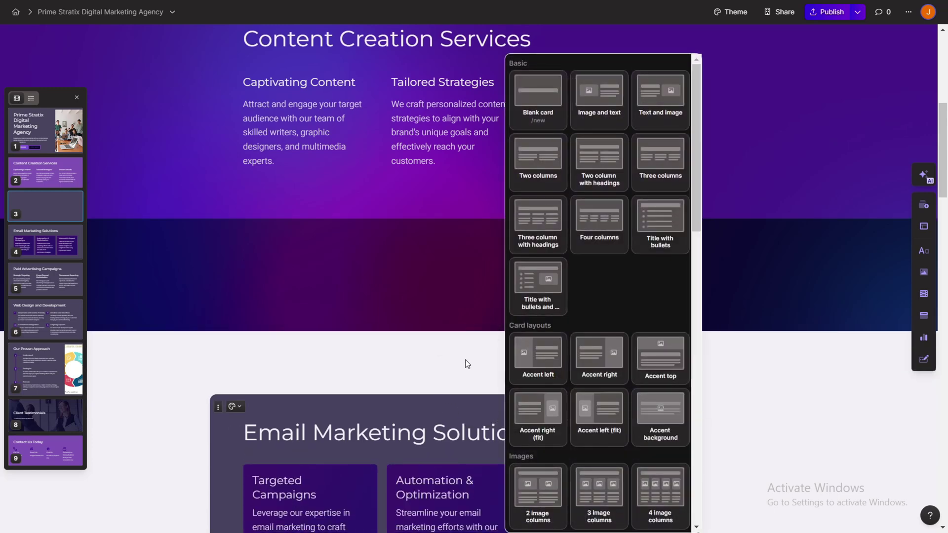
scroll(474, 322, "down", 5)
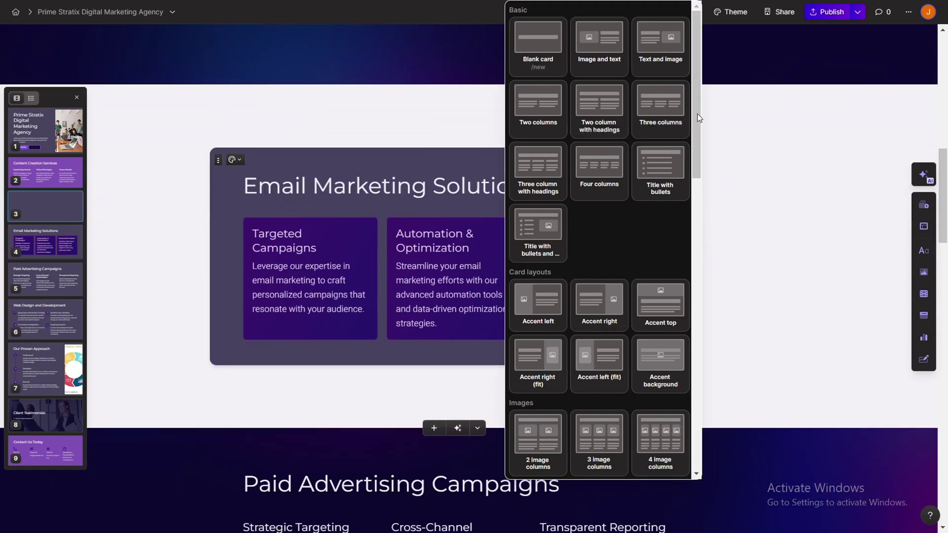
key("Escape")
scroll(433, 403, "down", 4)
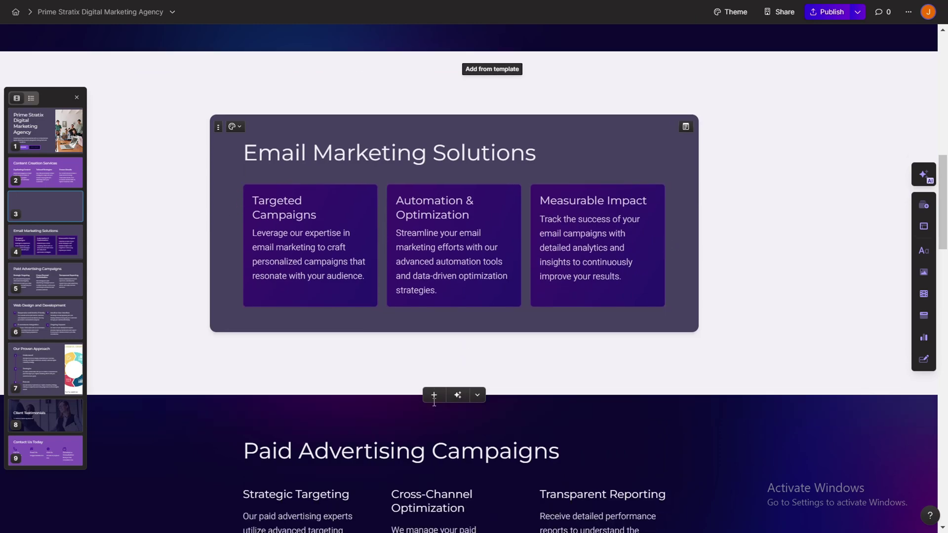
scroll(432, 402, "up", 8)
scroll(459, 370, "down", 11)
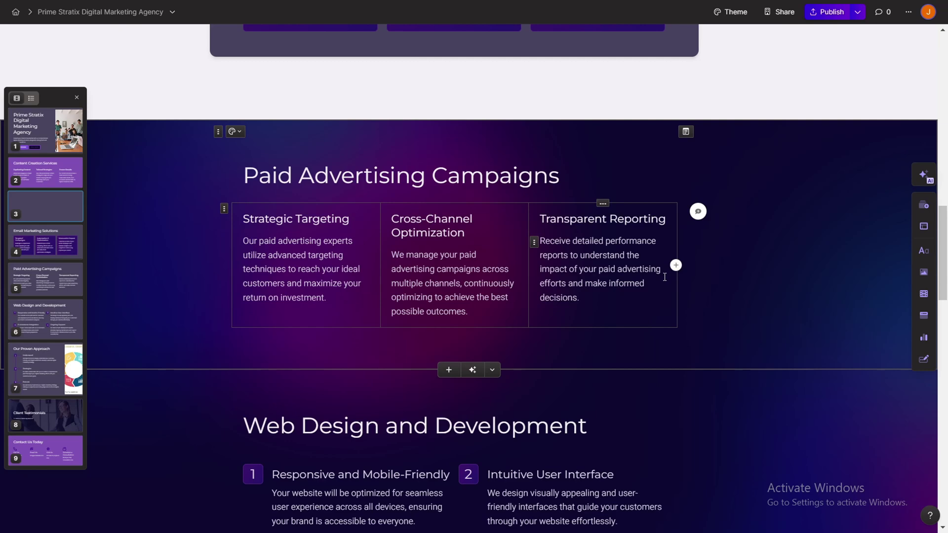
left_click(449, 370)
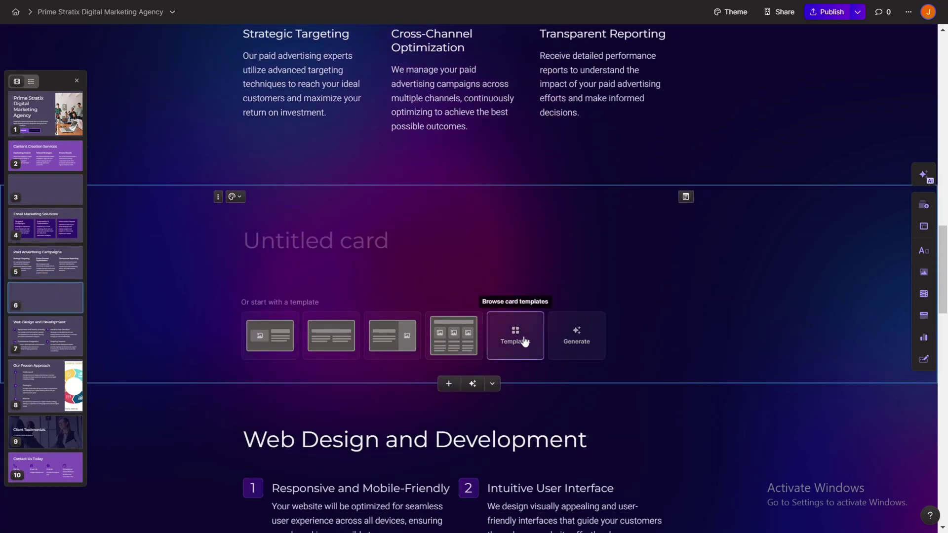
Apply the Big numbers template (25%, 3/4, 50) to the new card
left_click(514, 345)
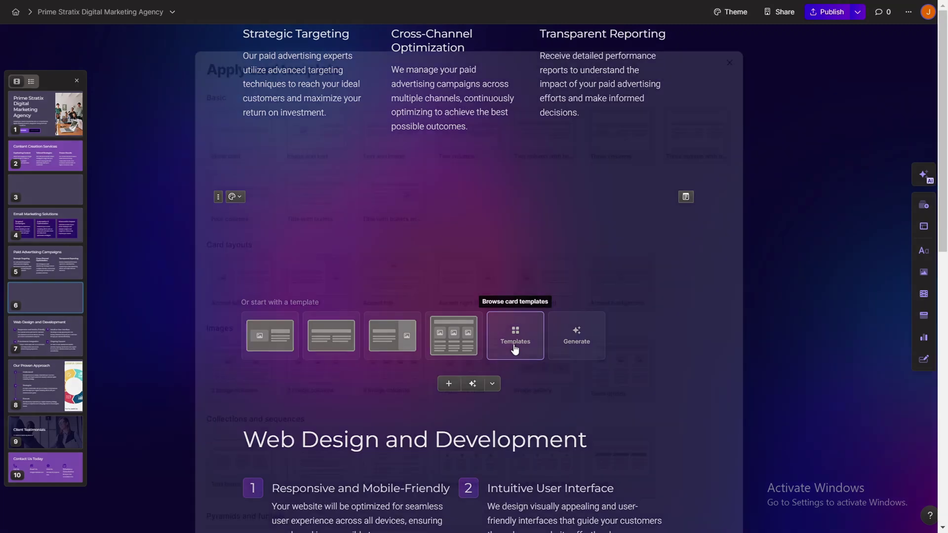
scroll(330, 259, "down", 5)
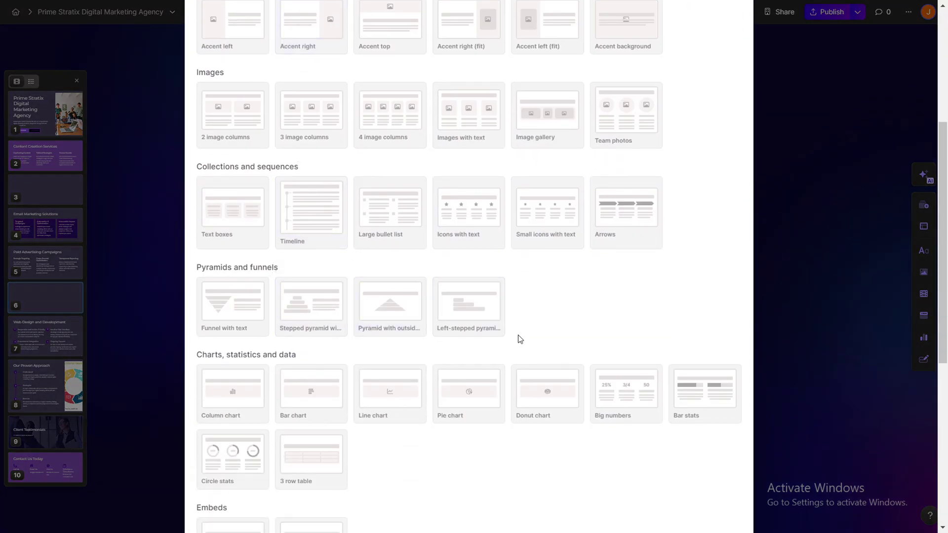
left_click(621, 393)
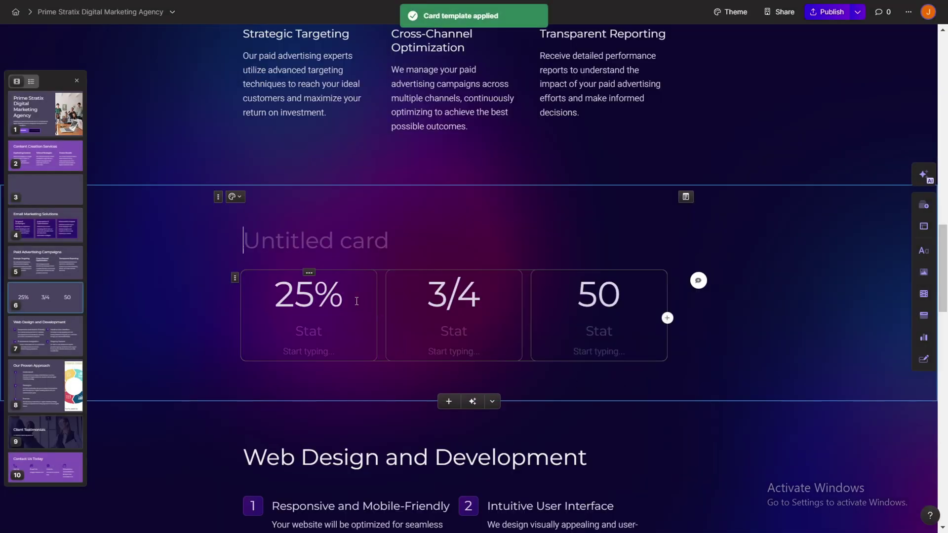
double_click(318, 302)
double_click(471, 302)
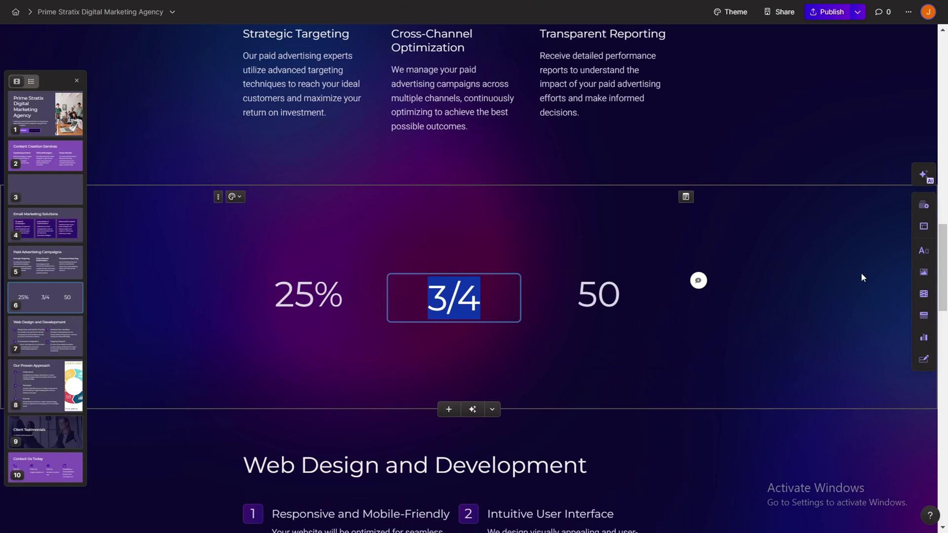
left_click(829, 256)
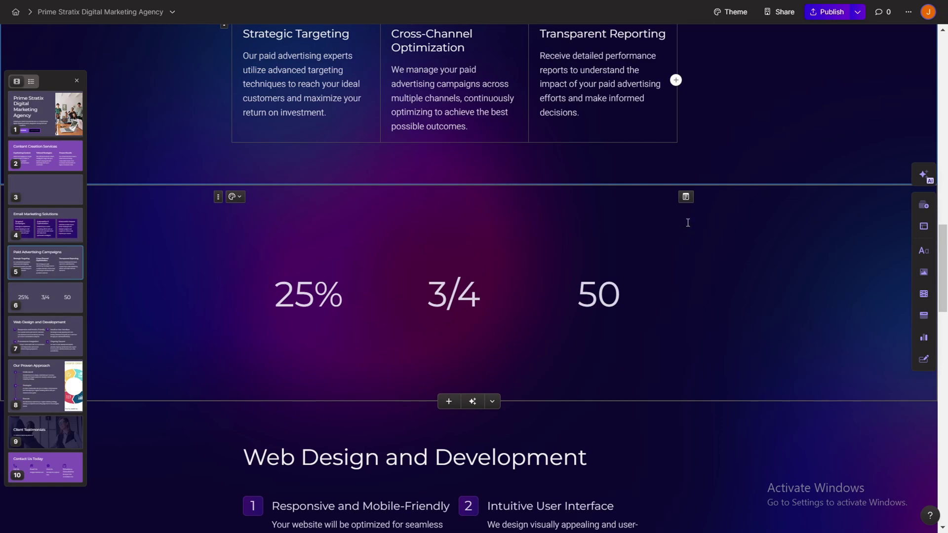
Select the Call Us heading and phone number in Contact Us Today, then deselect
scroll(526, 242, "up", 15)
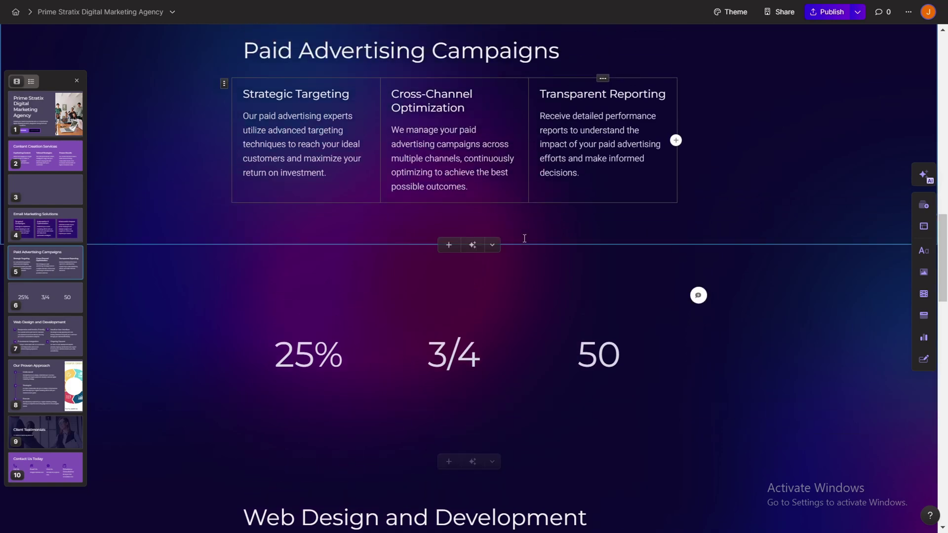
scroll(524, 239, "down", 15)
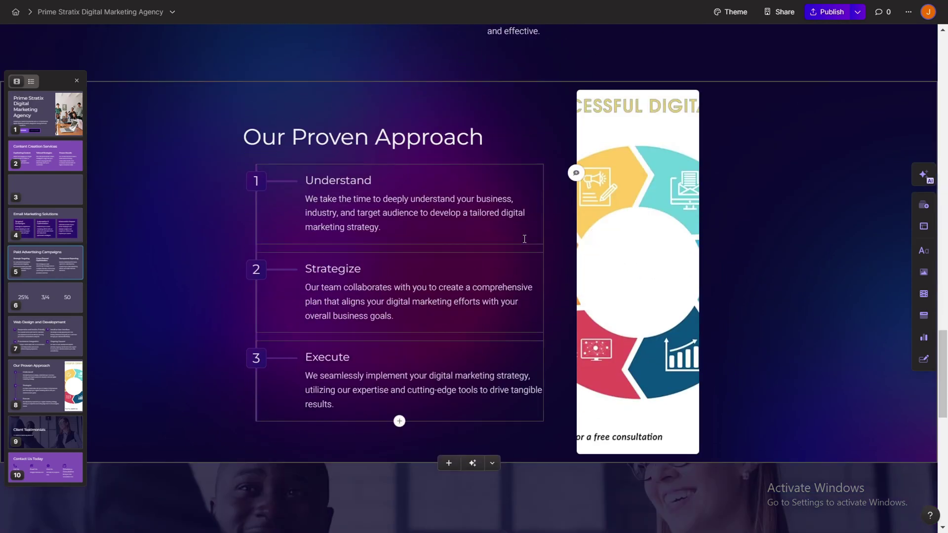
scroll(524, 239, "down", 10)
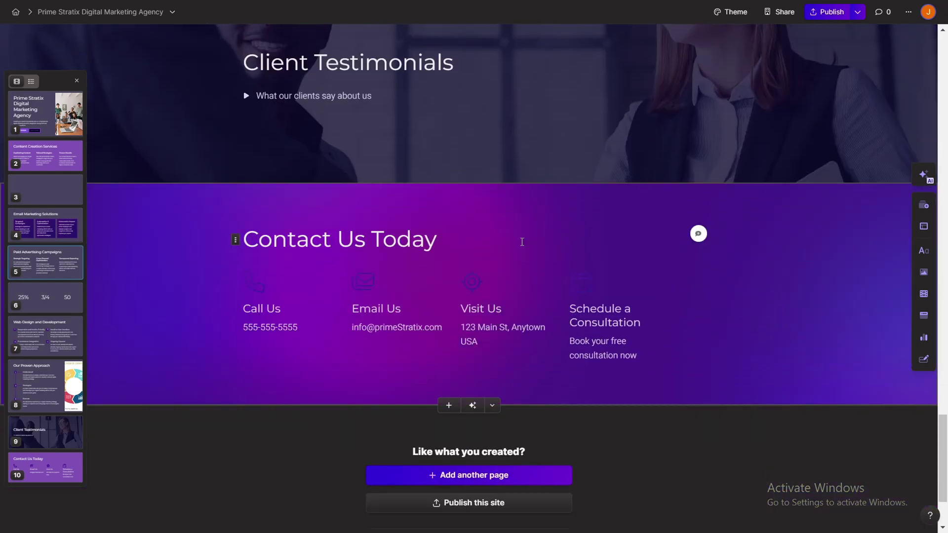
left_click(298, 328)
left_click_drag(299, 328, 255, 305)
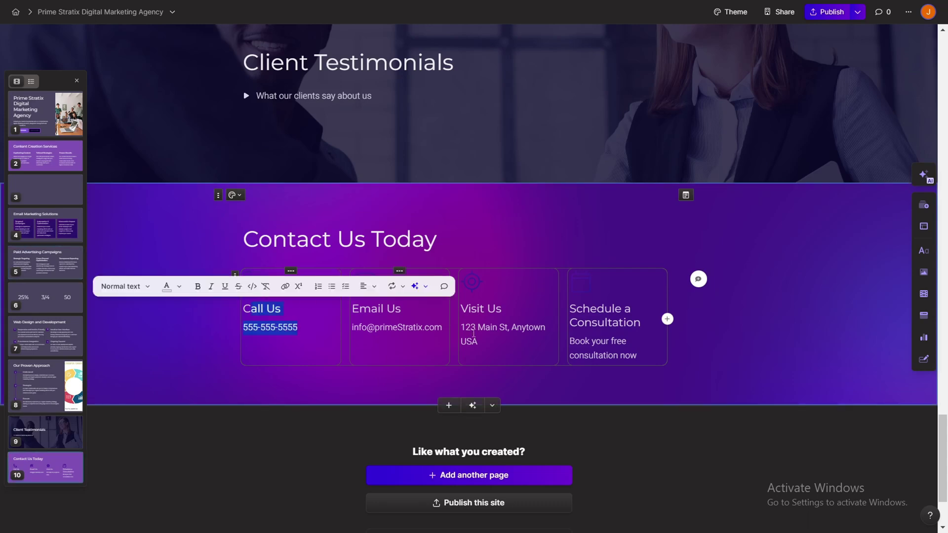
left_click(552, 418)
Add a blank eleventh card after Contact Us Today, browse templates, and apply none
mouse_move(475, 413)
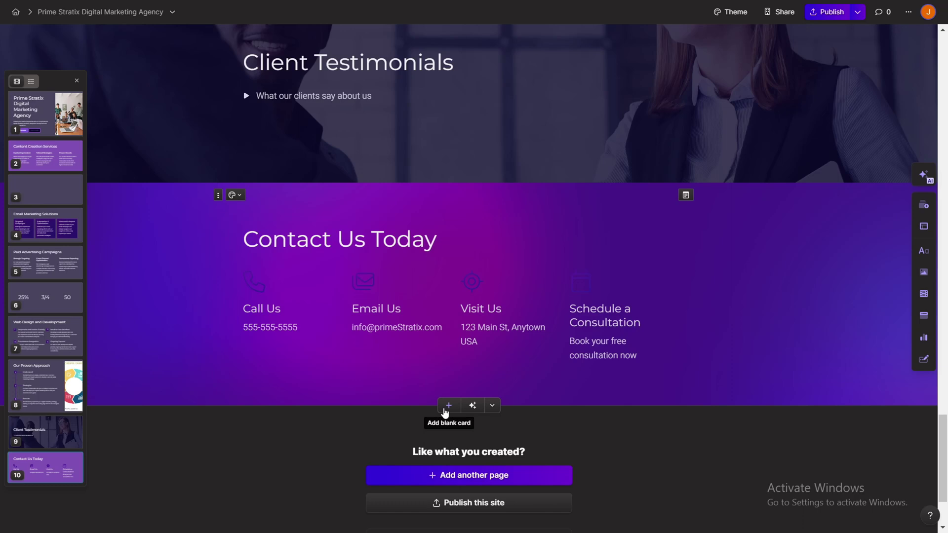
left_click(448, 405)
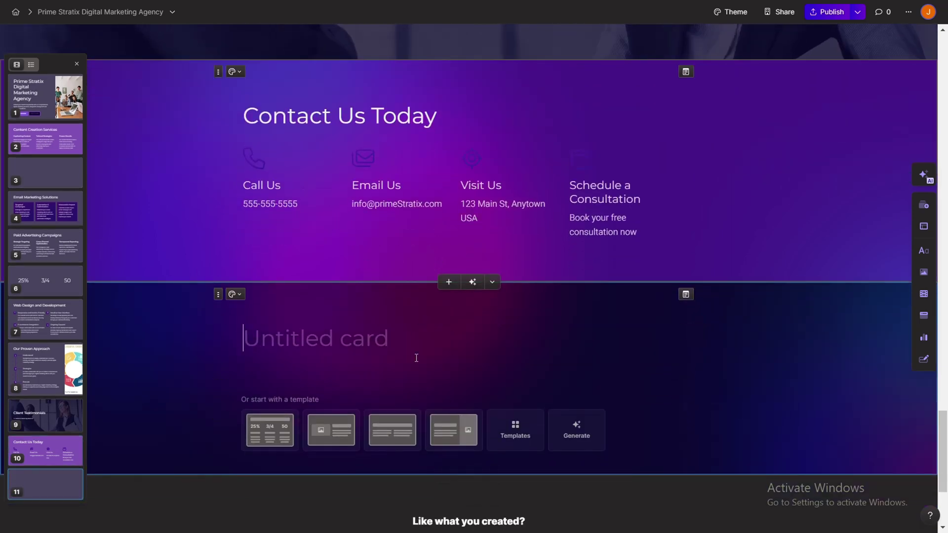
left_click(502, 442)
scroll(493, 296, "down", 4)
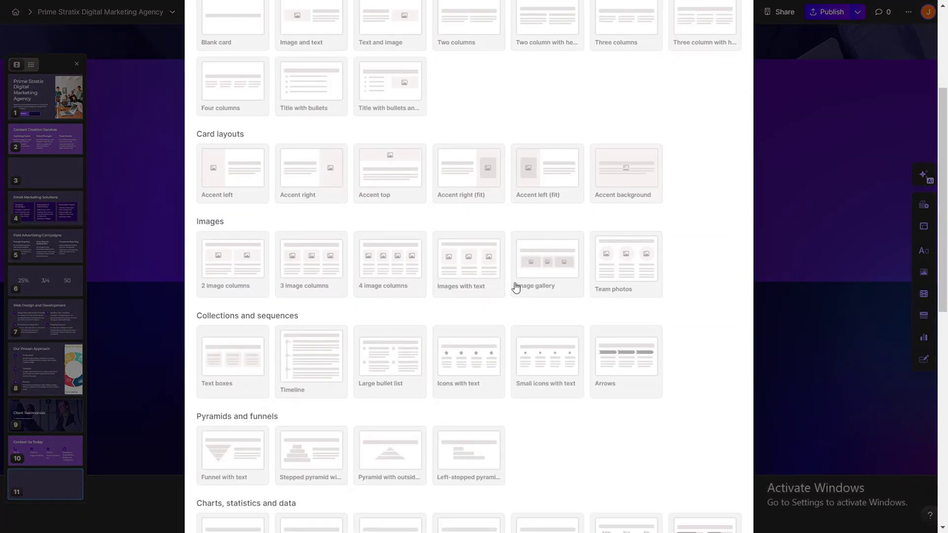
scroll(533, 328, "down", 6)
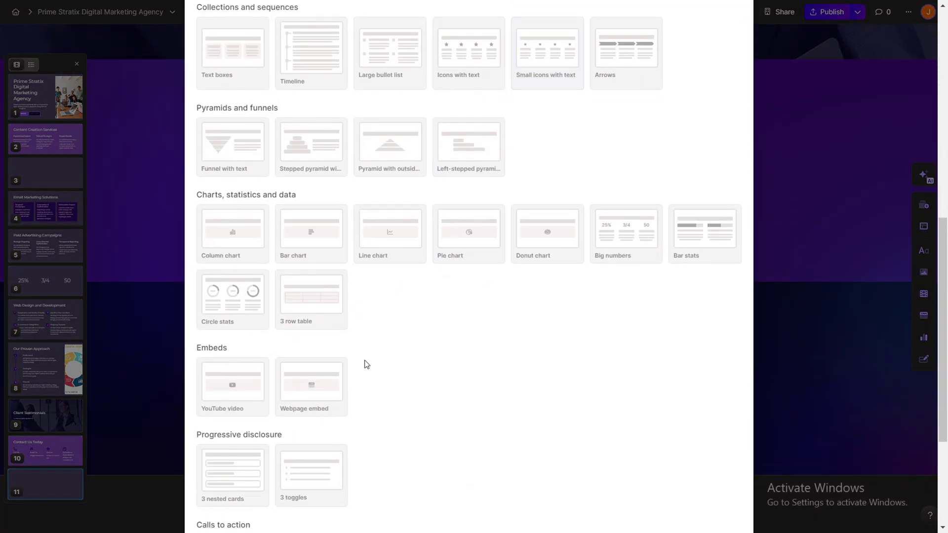
scroll(366, 364, "down", 4)
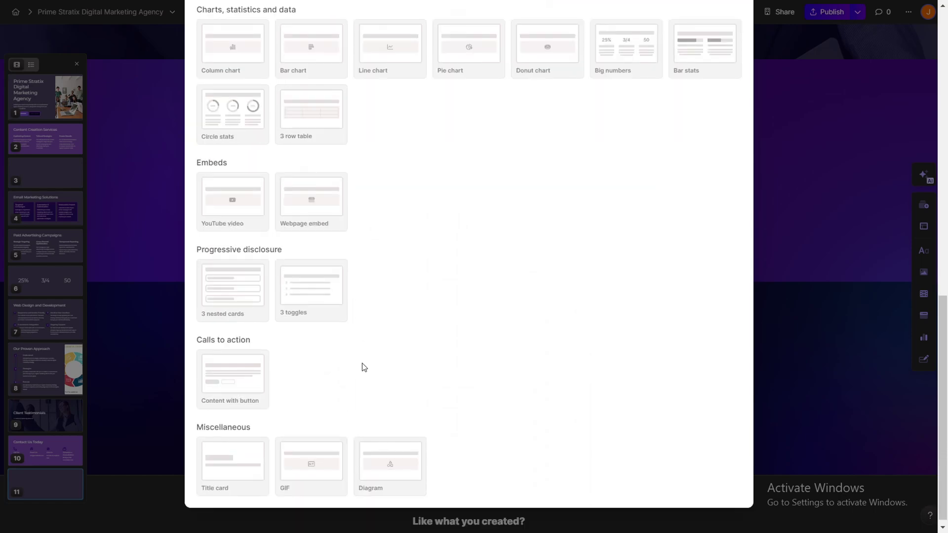
scroll(576, 336, "up", 10)
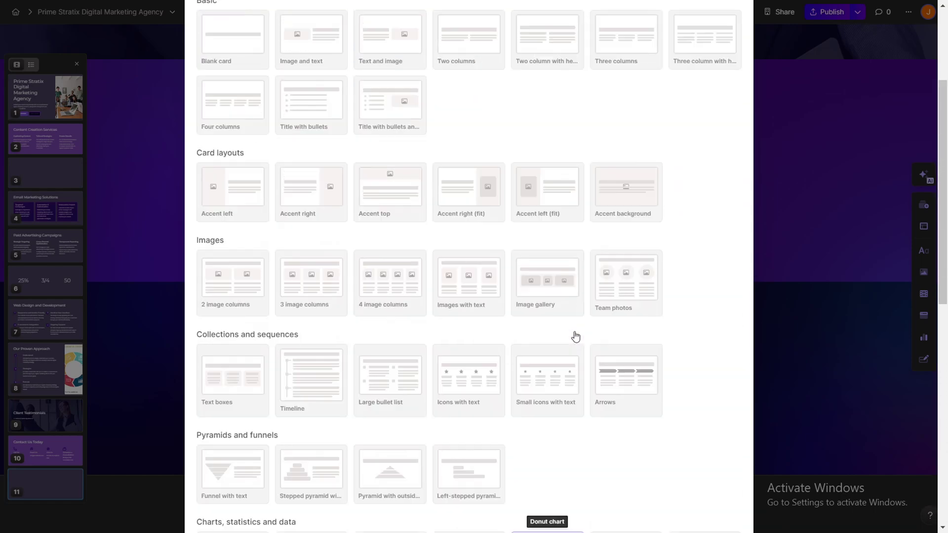
scroll(577, 337, "up", 3)
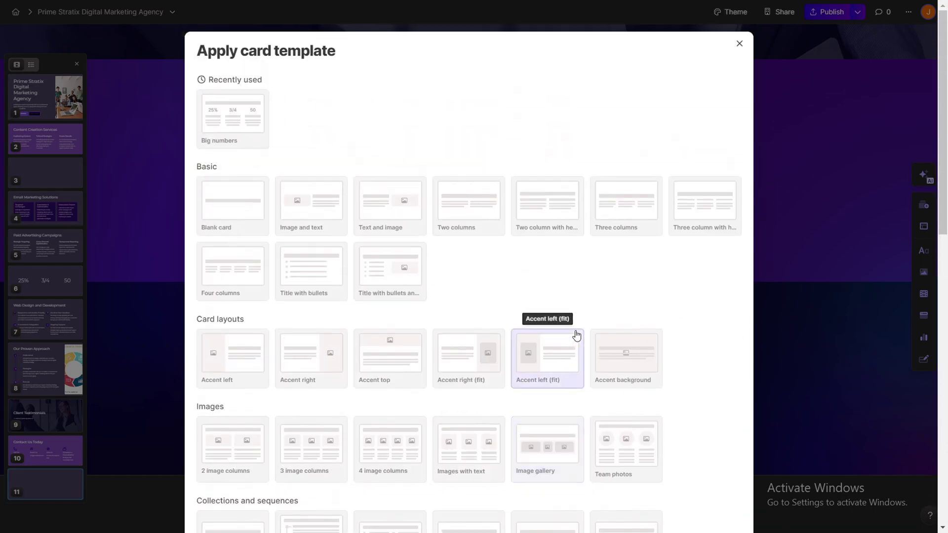
scroll(577, 337, "down", 6)
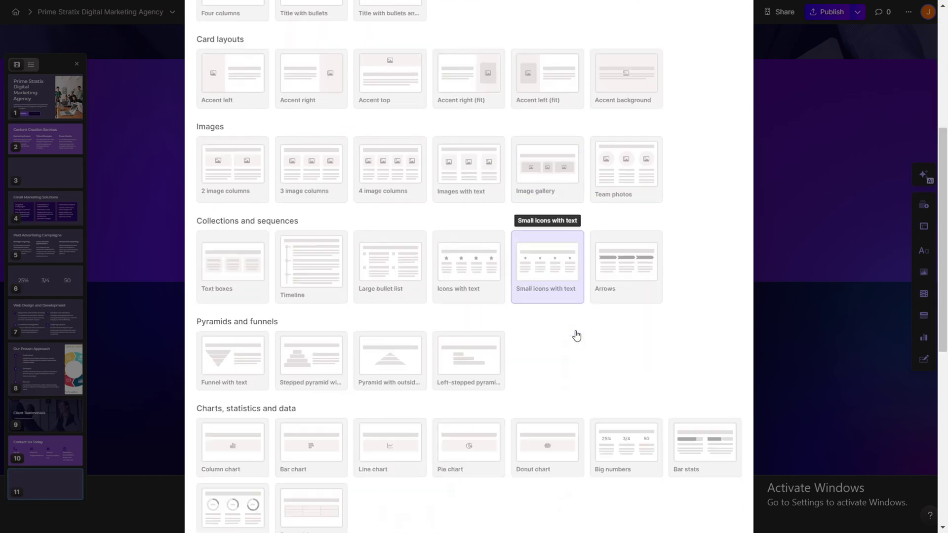
scroll(576, 337, "down", 5)
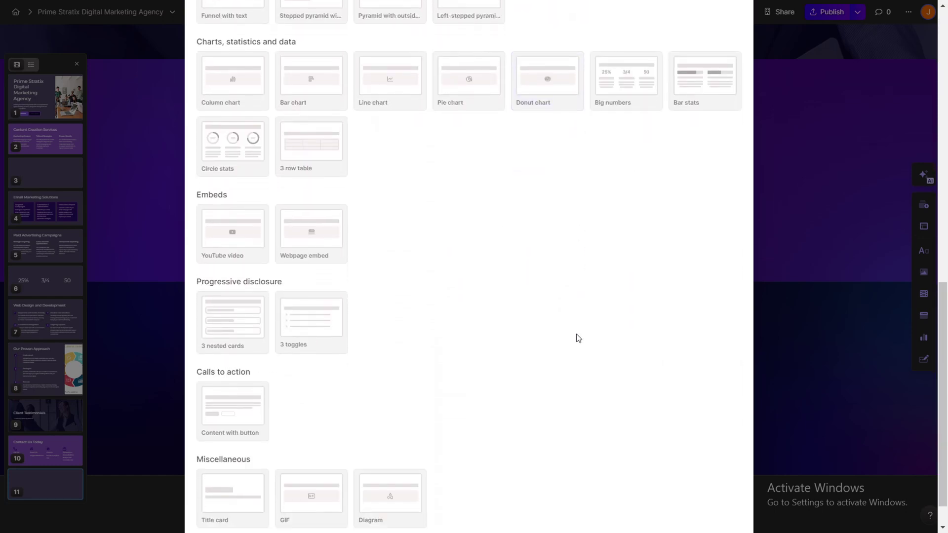
scroll(577, 336, "up", 8)
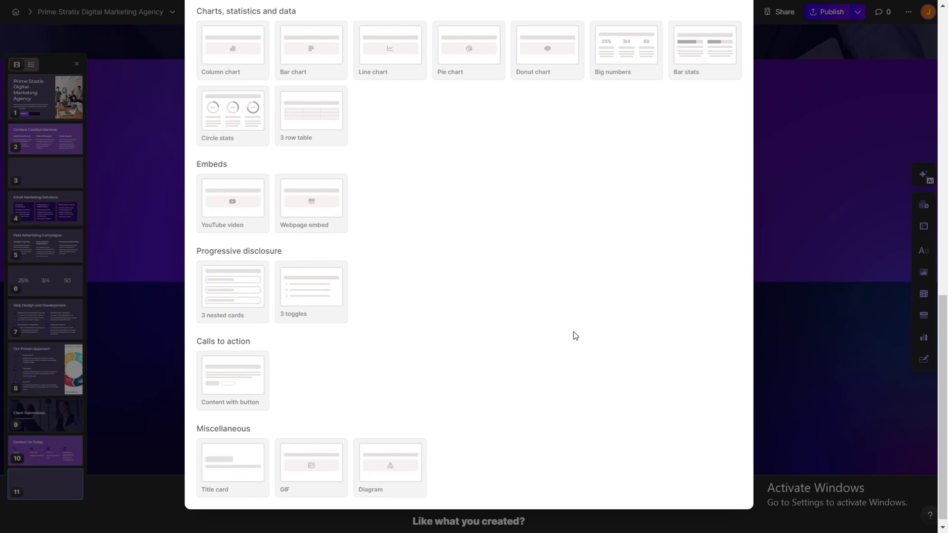
scroll(574, 336, "up", 3)
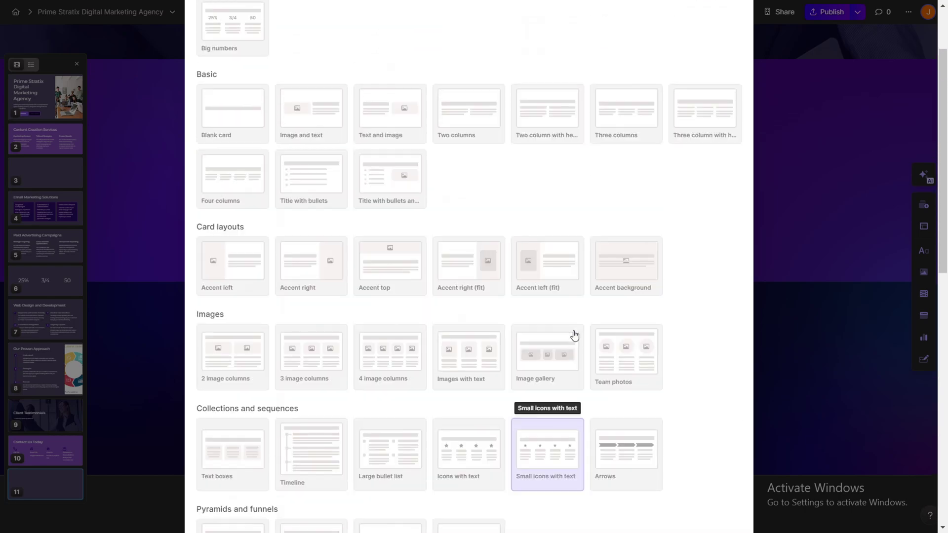
scroll(574, 336, "down", 3)
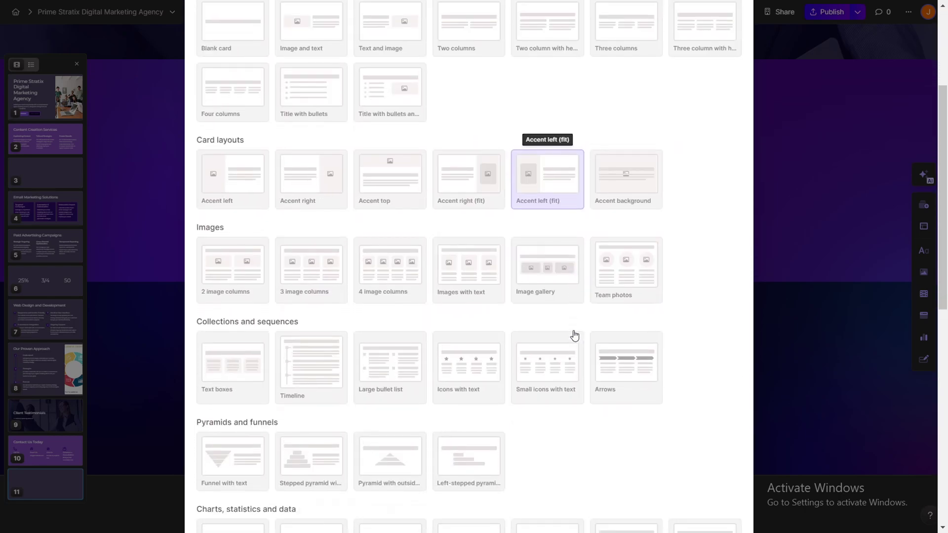
scroll(574, 336, "down", 2)
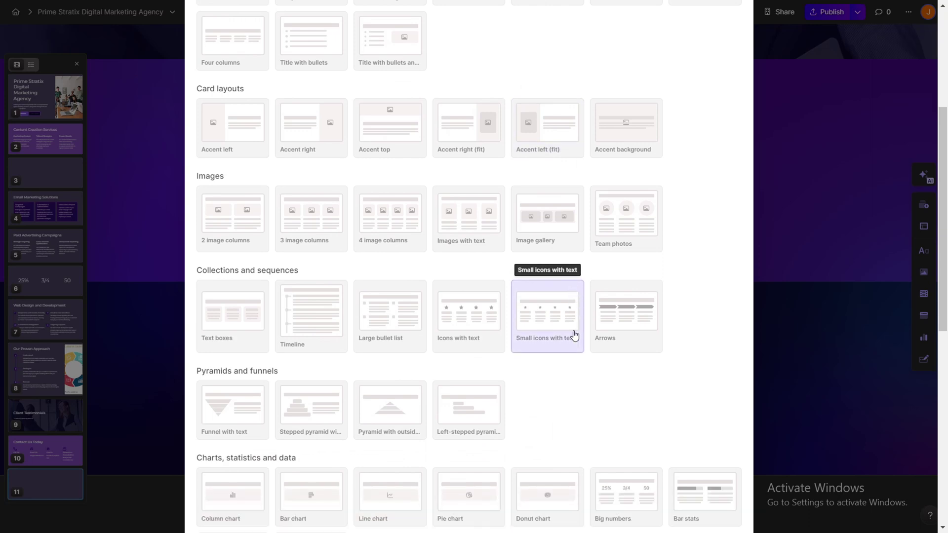
scroll(574, 335, "down", 5)
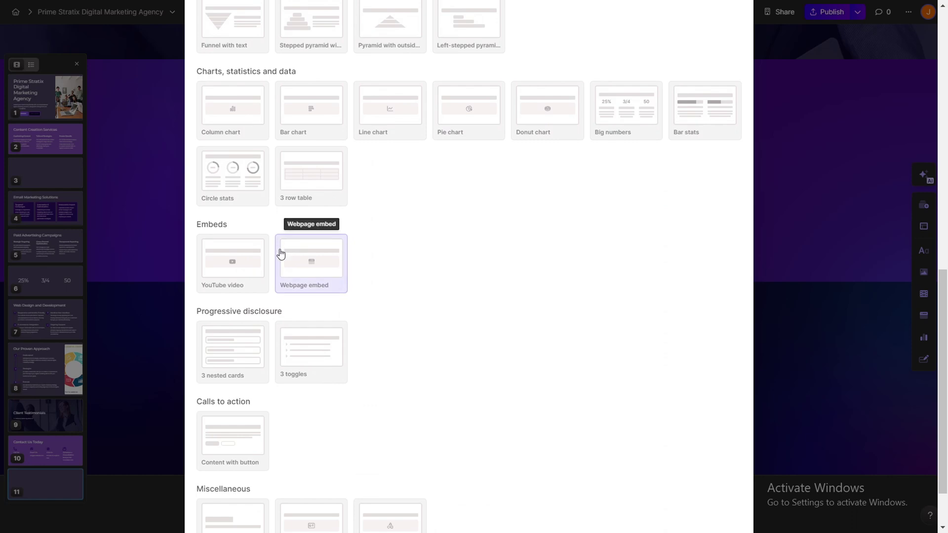
scroll(392, 335, "down", 2)
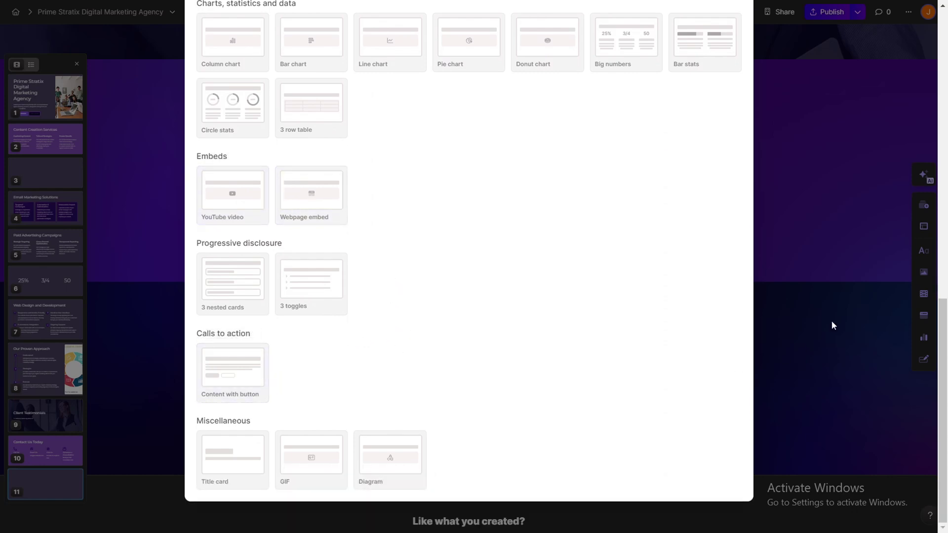
left_click(857, 304)
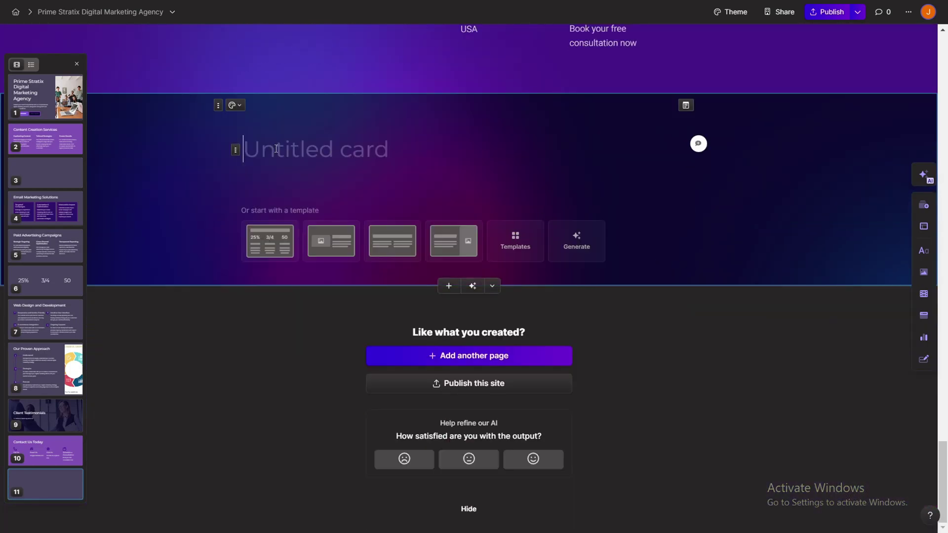
Apply the light Terracotta theme to the whole site
scroll(352, 165, "up", 15)
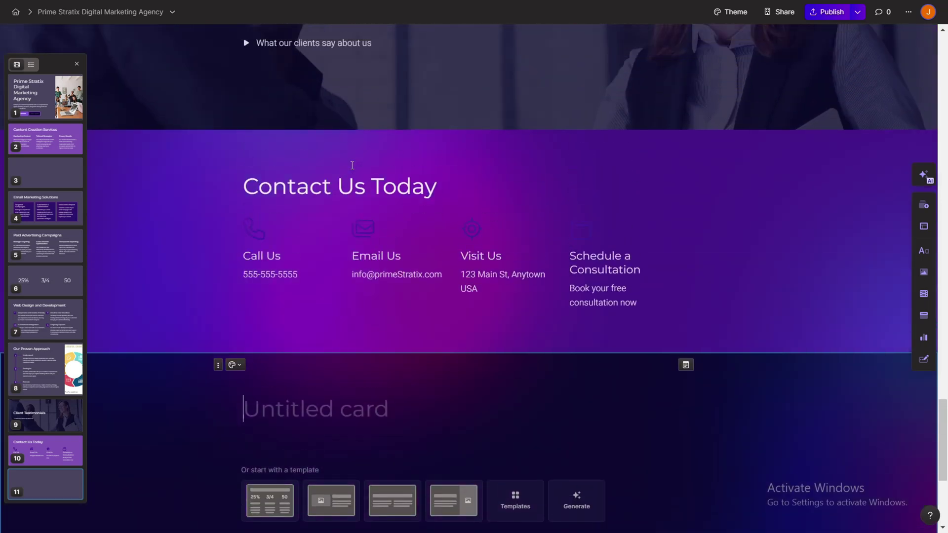
scroll(355, 165, "up", 20)
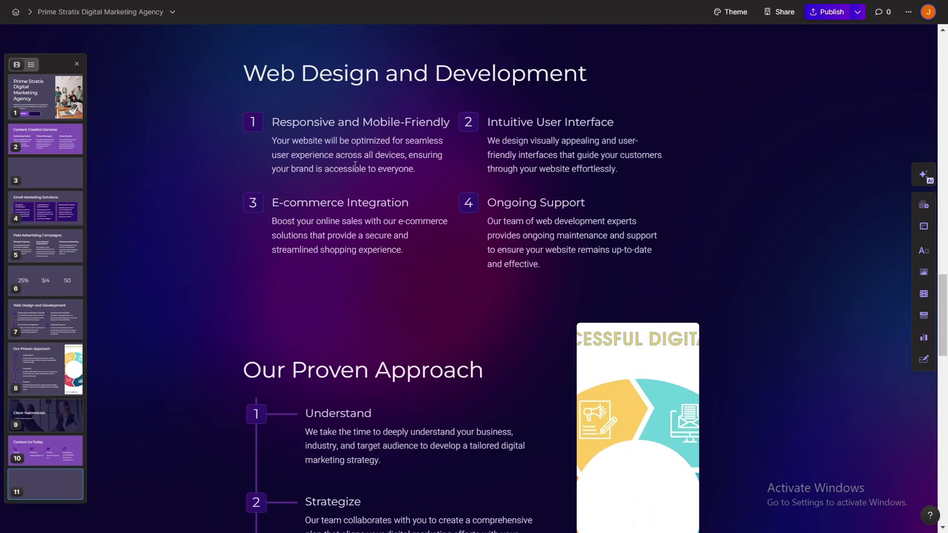
scroll(355, 165, "up", 5)
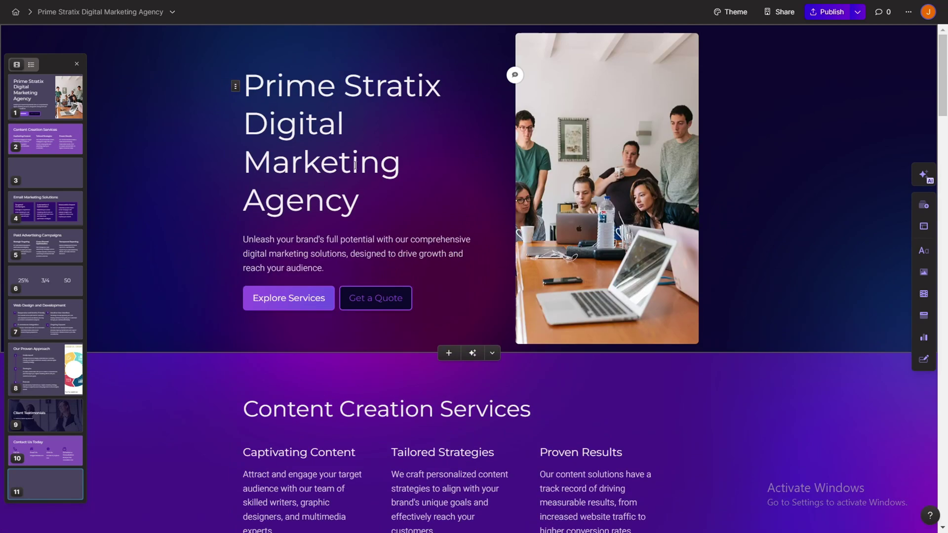
left_click(725, 14)
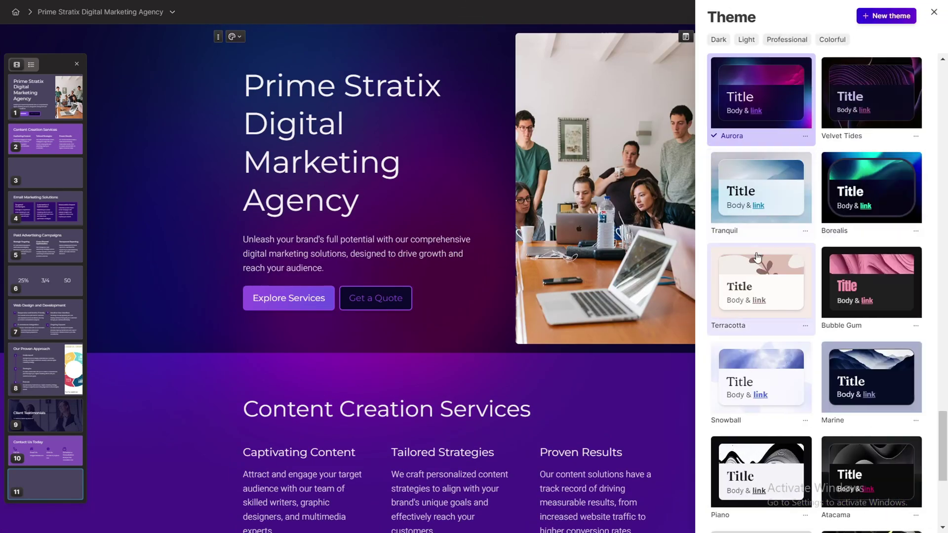
left_click(757, 258)
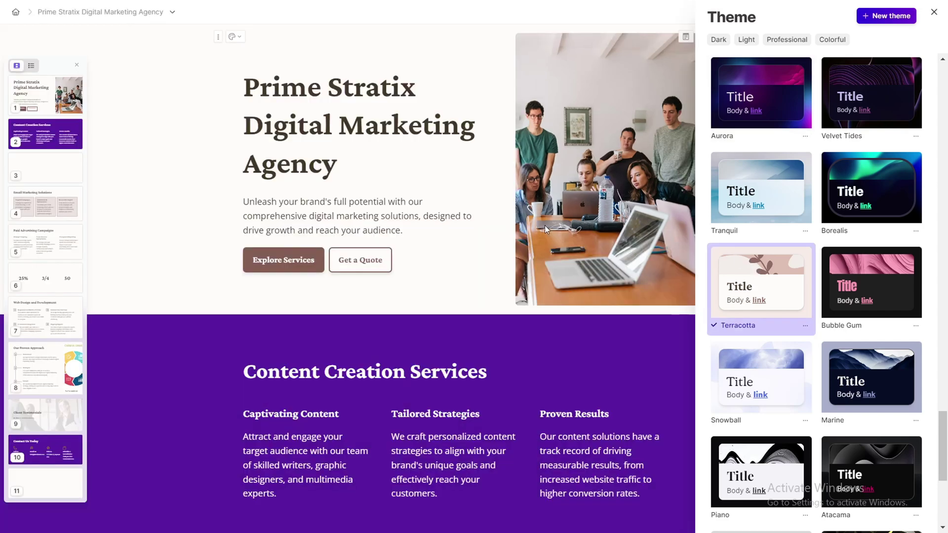
left_click(471, 232)
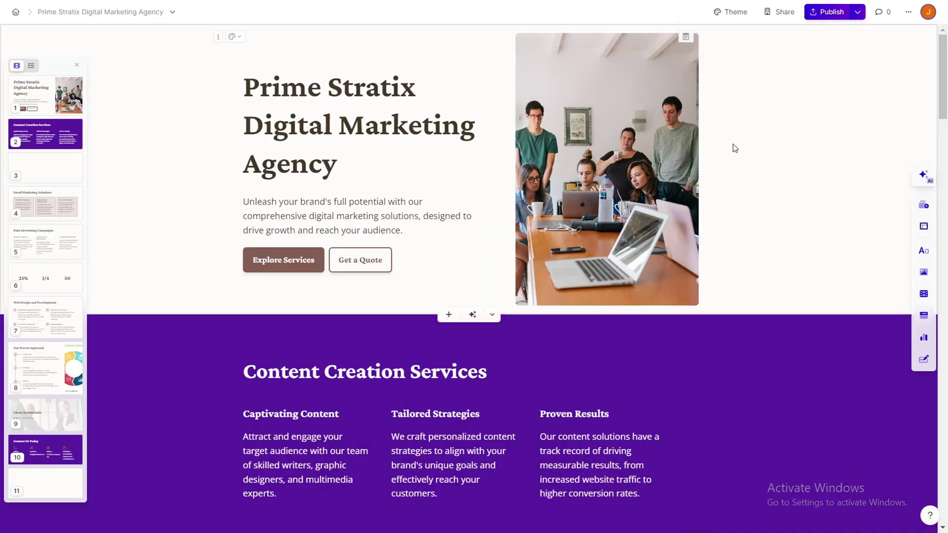
Open Page setup from the ... menu, showing Fluid, full-bleed cards with animations
scroll(735, 148, "down", 1)
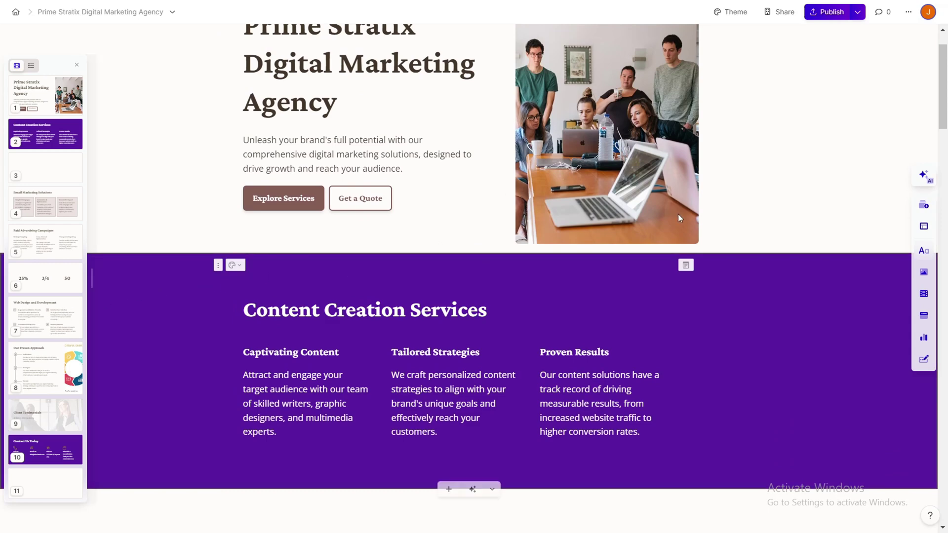
scroll(730, 188, "up", 1)
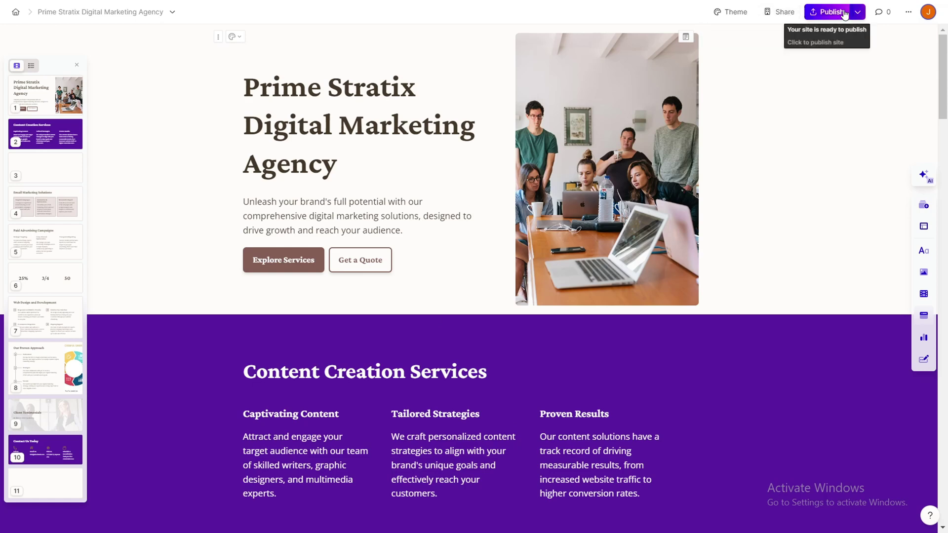
left_click(906, 15)
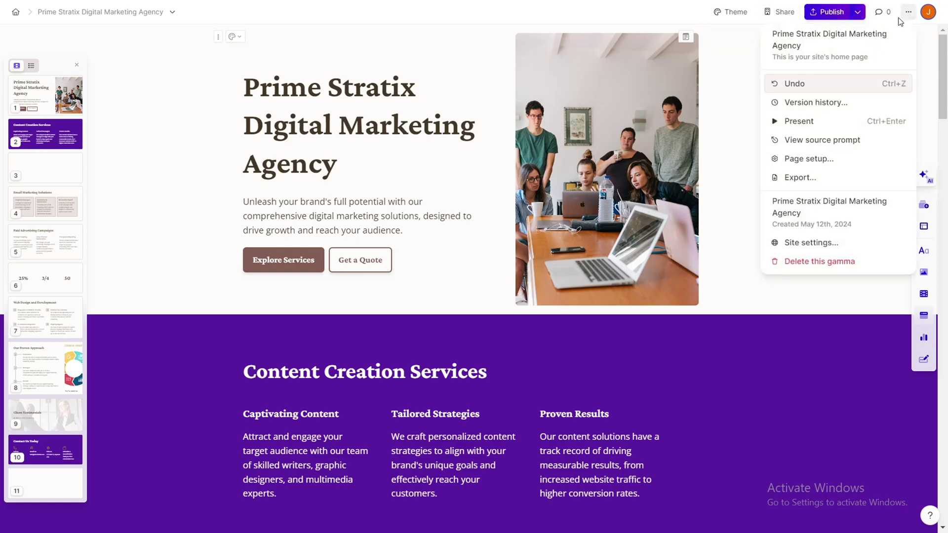
left_click(804, 160)
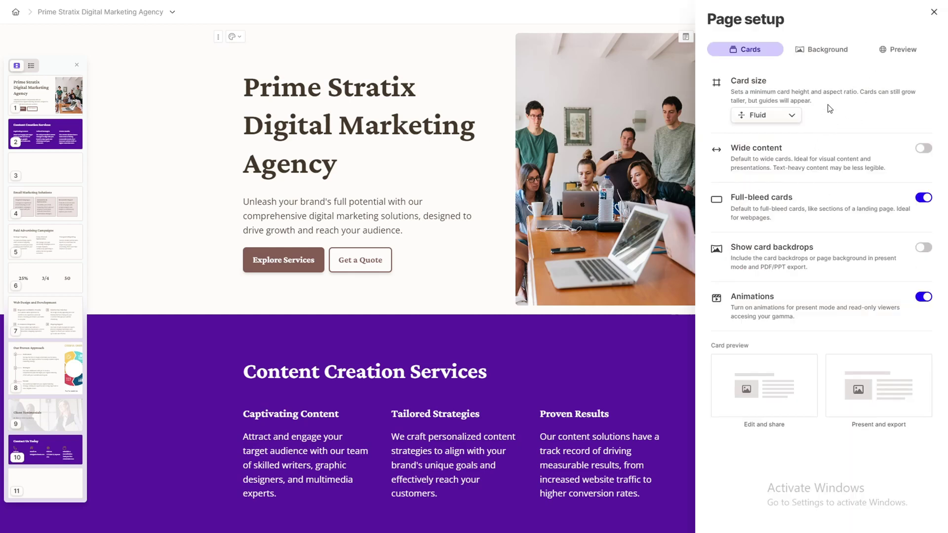
Review the page title and description fields in the Page setup preview settings
left_click(893, 51)
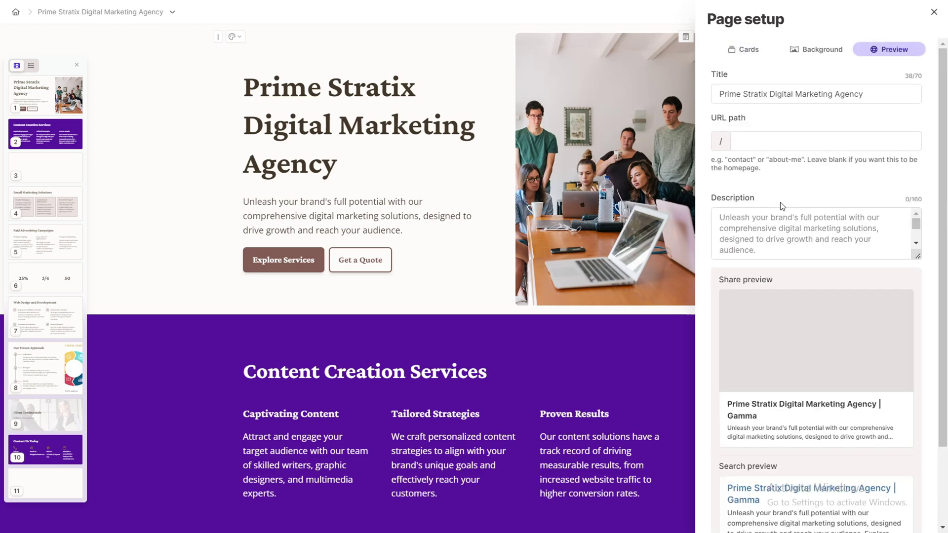
left_click_drag(862, 94, 703, 84)
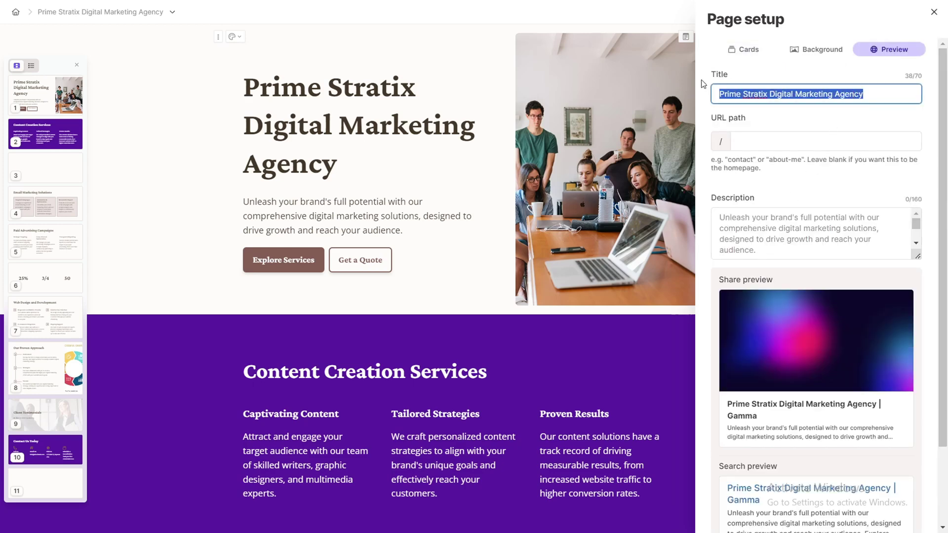
left_click(795, 241)
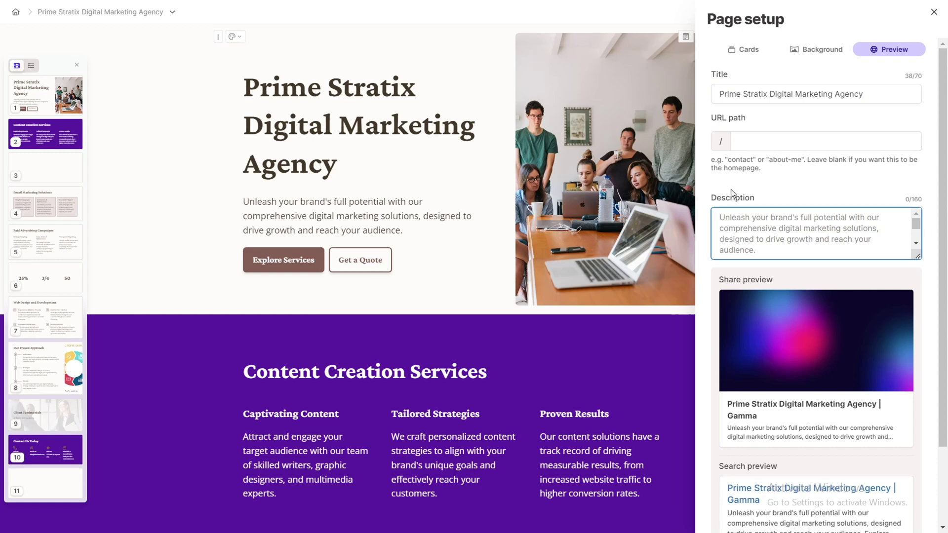
scroll(732, 193, "down", 2)
scroll(791, 133, "up", 2)
left_click_drag(857, 94, 712, 97)
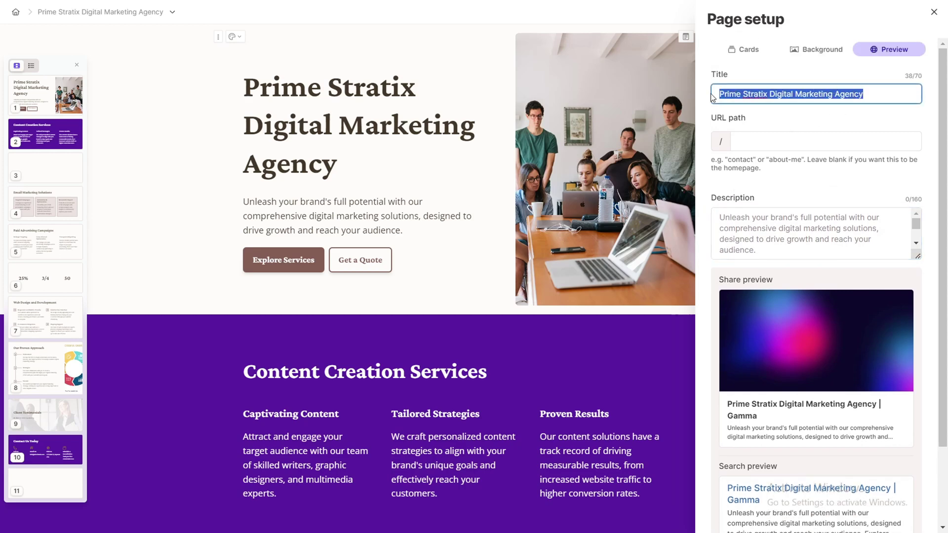
left_click(742, 243)
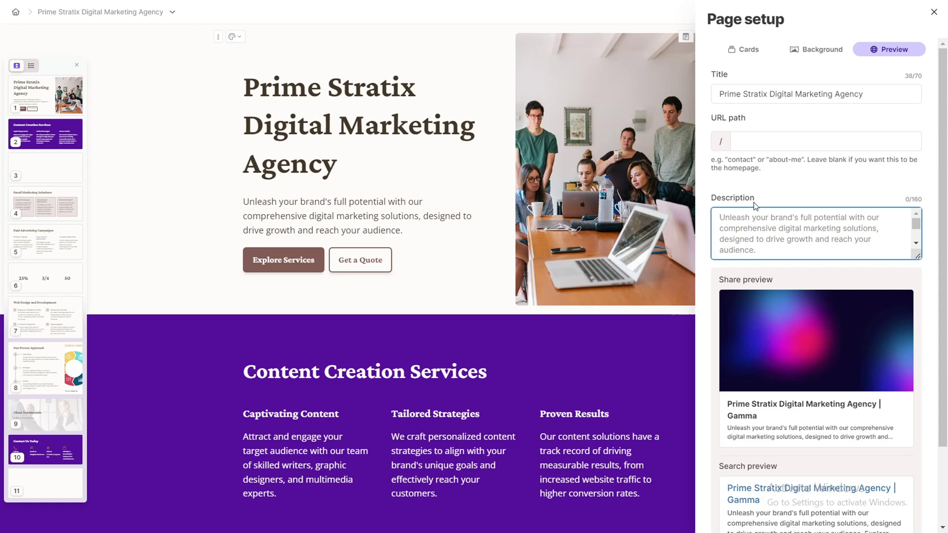
Check the search preview title, then bring up the Background settings with the accent images
scroll(754, 205, "down", 2)
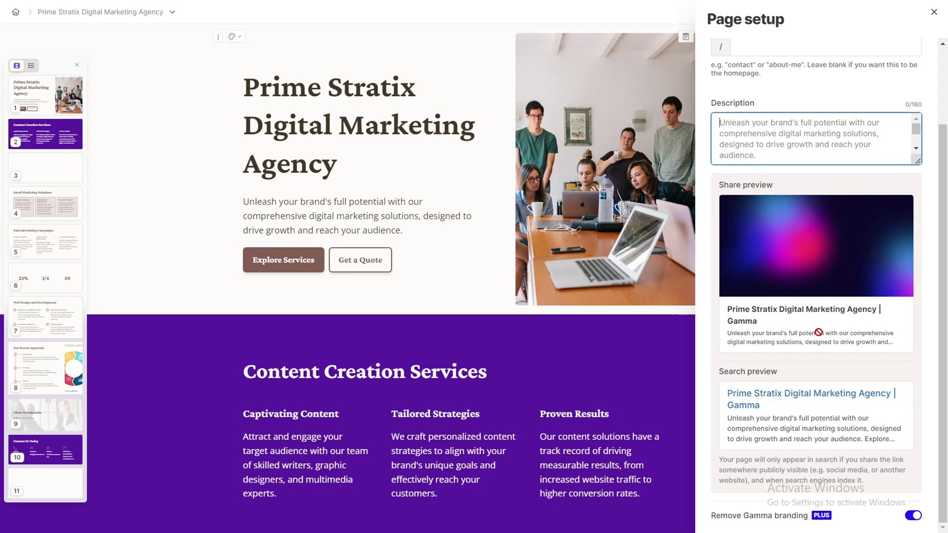
scroll(819, 281, "up", 2)
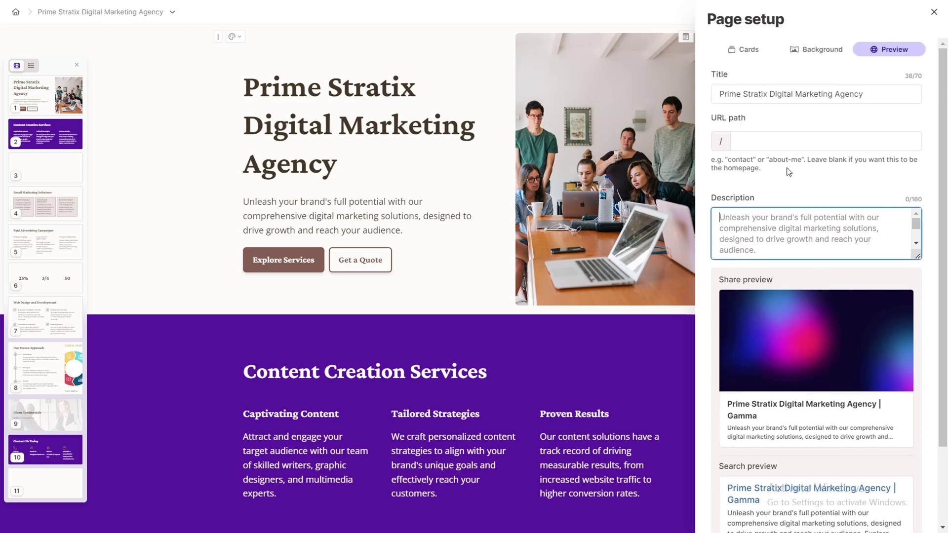
scroll(781, 116, "down", 2)
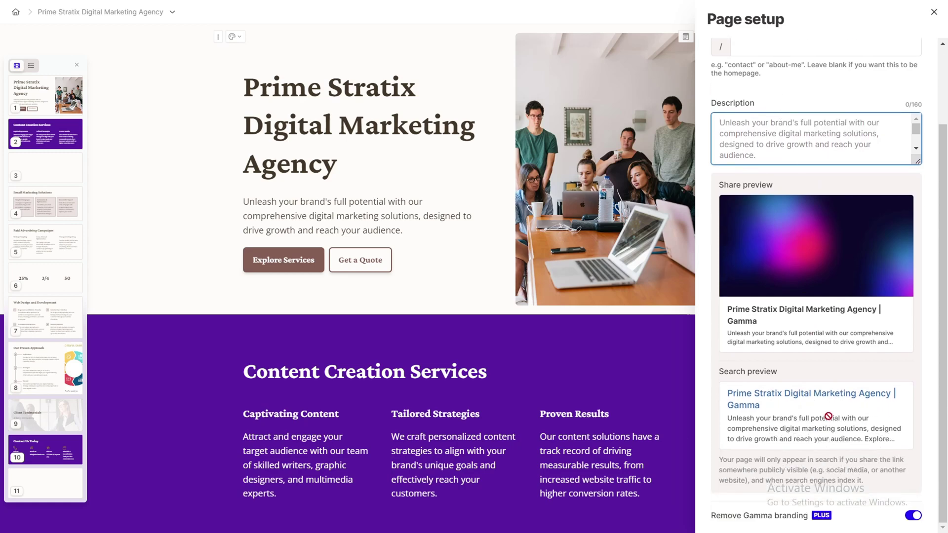
left_click_drag(767, 406, 881, 393)
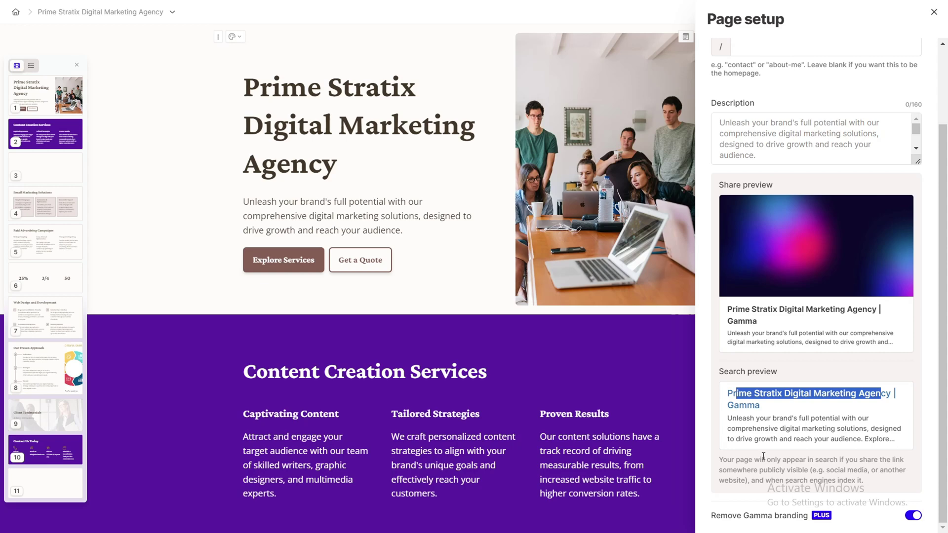
left_click_drag(769, 398, 832, 207)
left_click_drag(913, 85, 812, 440)
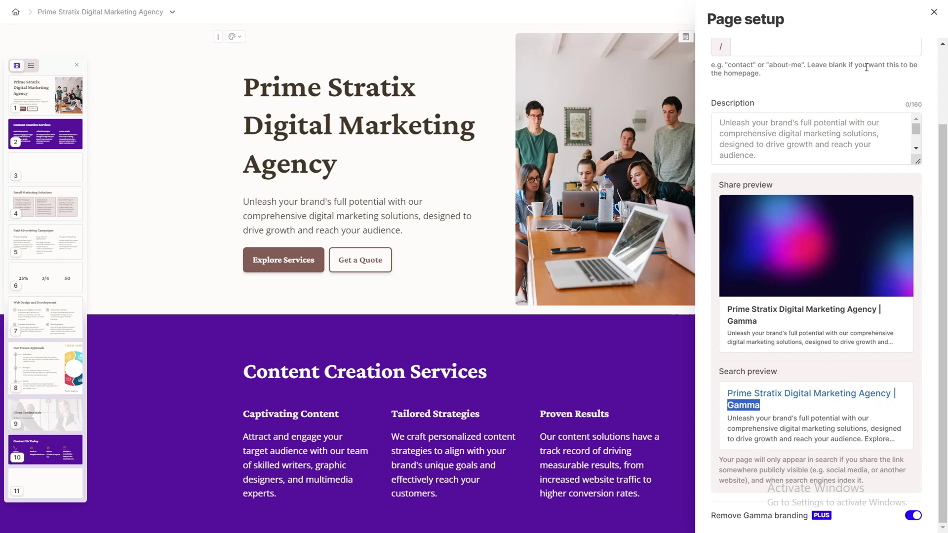
scroll(867, 67, "up", 3)
left_click(827, 49)
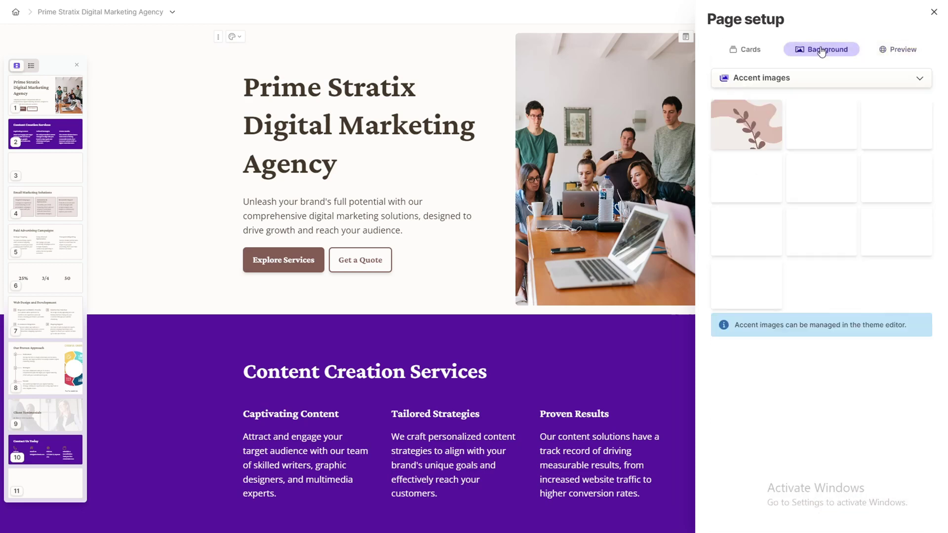
Apply the first accent image, the leaf sprig, as the background, then switch the type to Image upload or URL
left_click(773, 127)
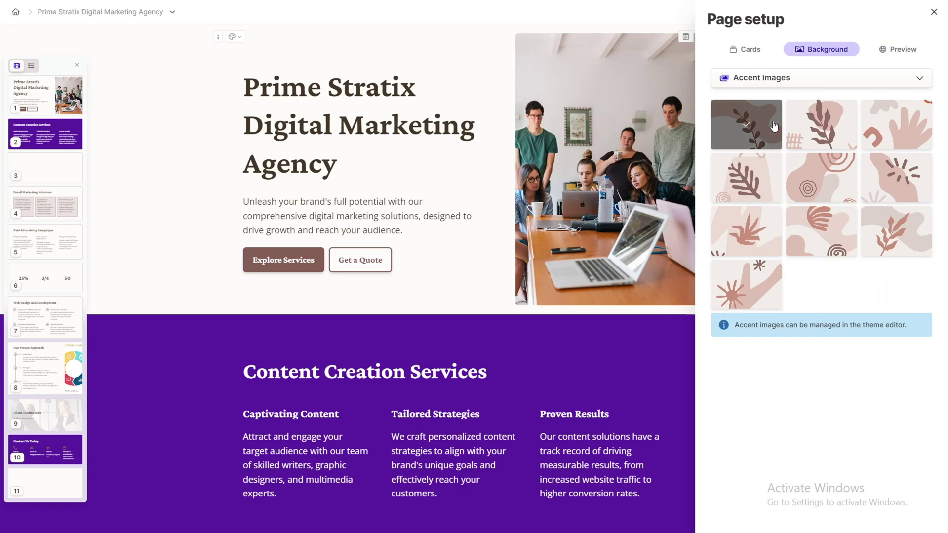
left_click(840, 84)
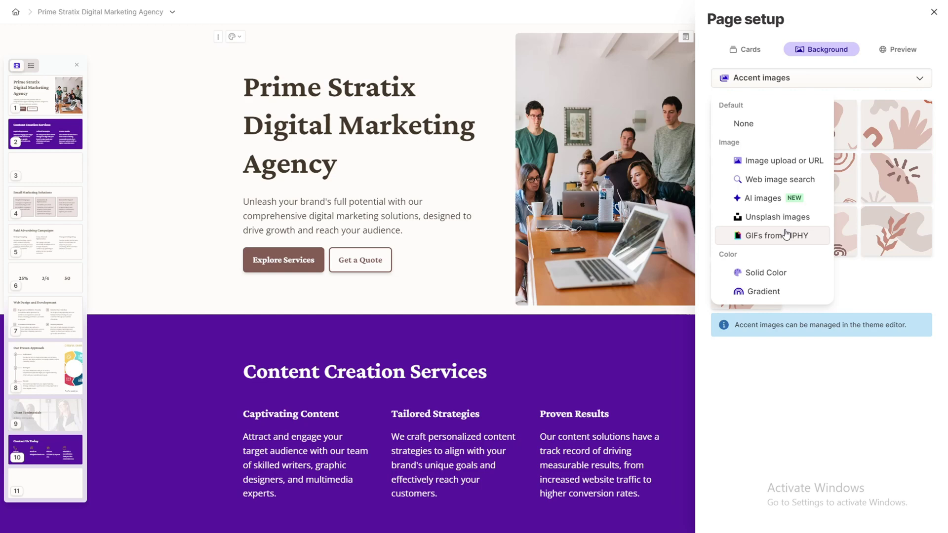
left_click(790, 161)
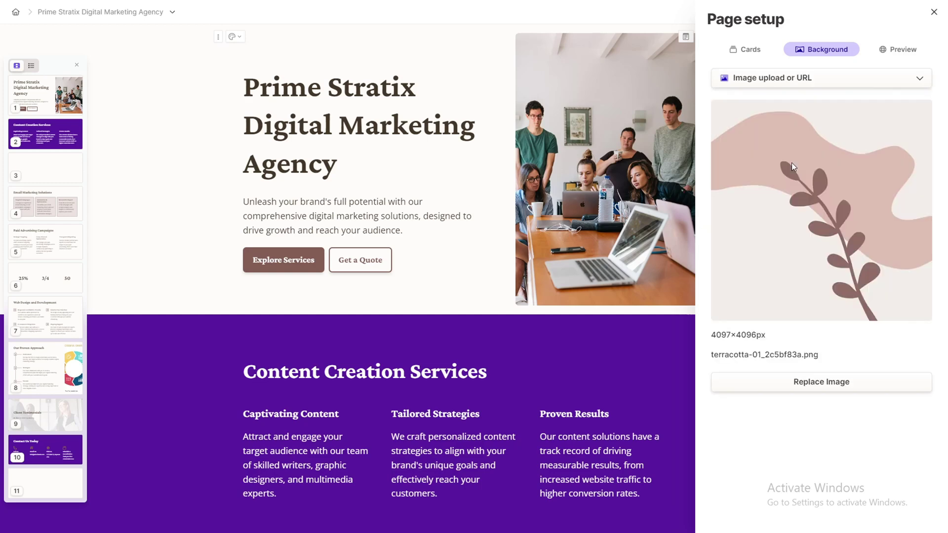
left_click(802, 381)
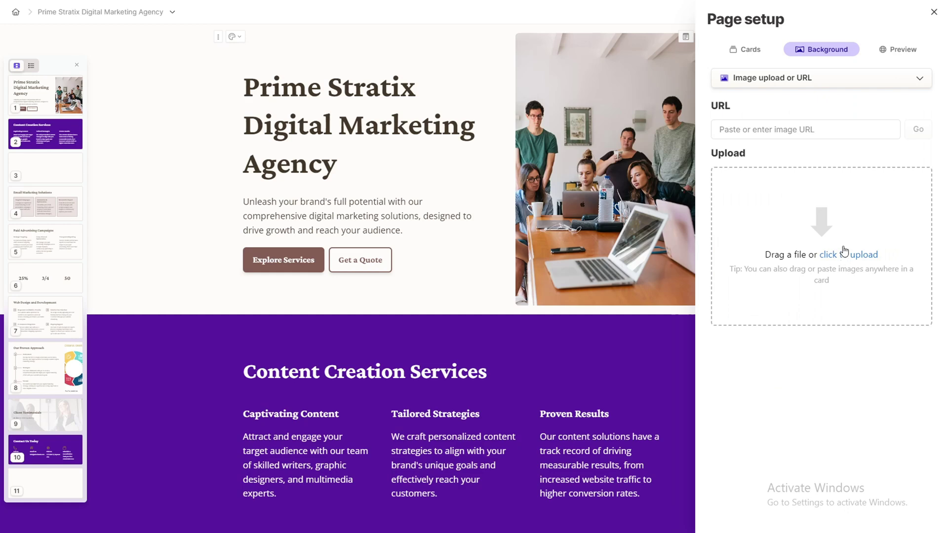
Toggle card animations off and back on in the Cards settings
left_click(751, 49)
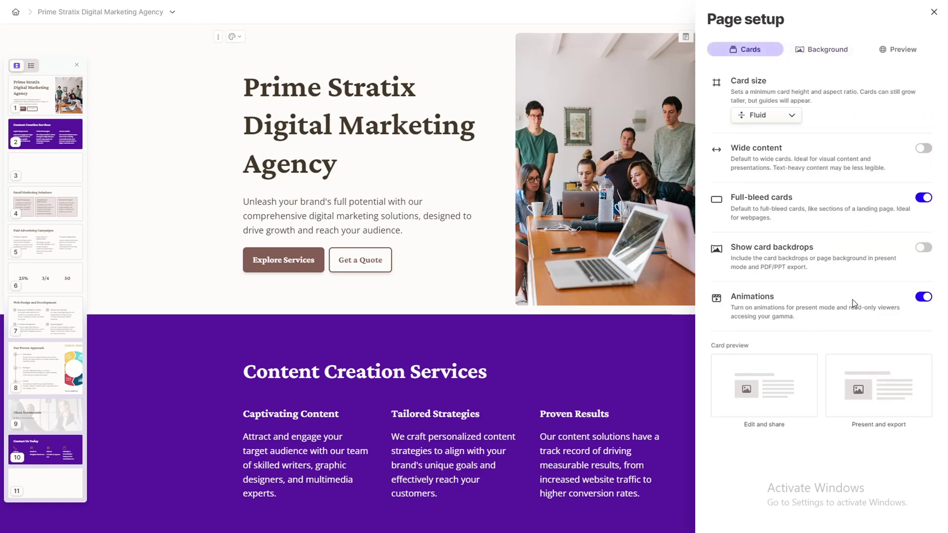
left_click(923, 299)
left_click(924, 299)
Close page setup and check the Explore Services button's link
left_click(933, 12)
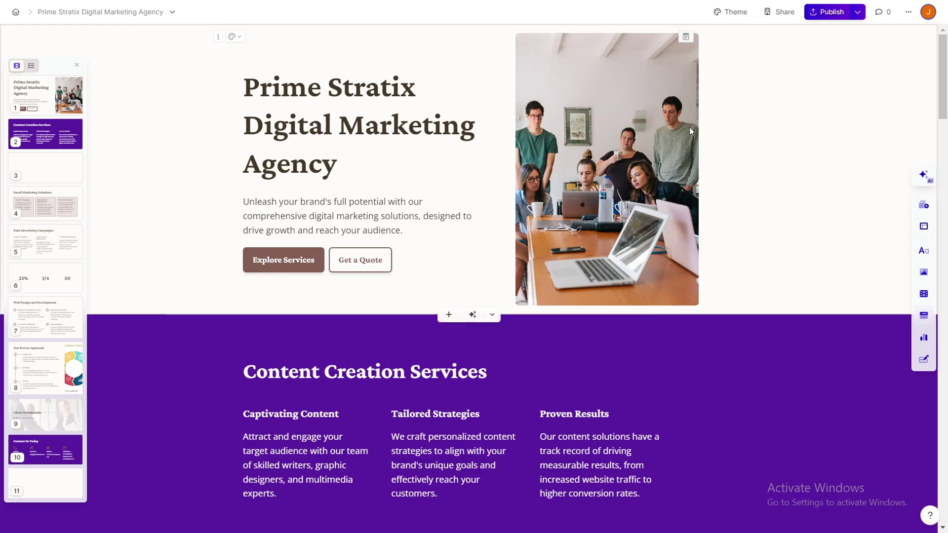
scroll(434, 215, "down", 5)
scroll(296, 213, "up", 5)
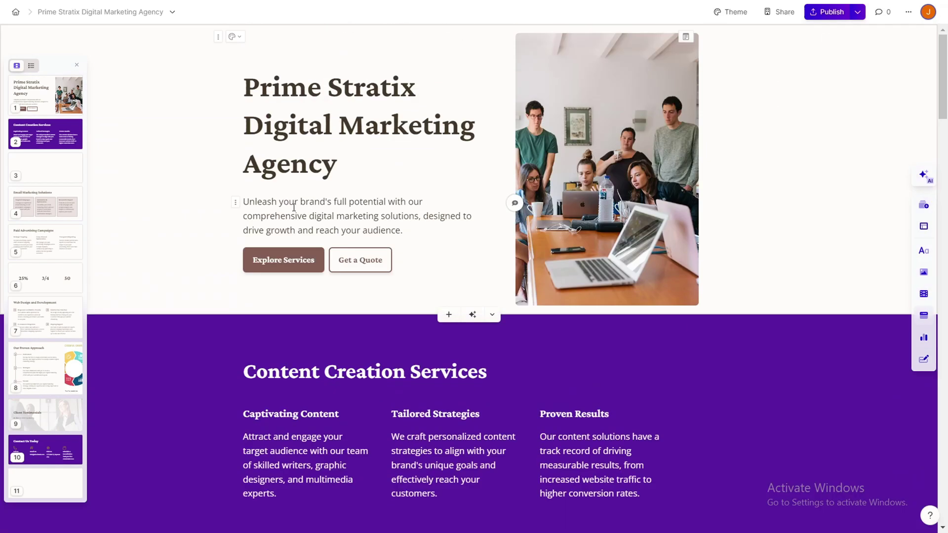
left_click(276, 260)
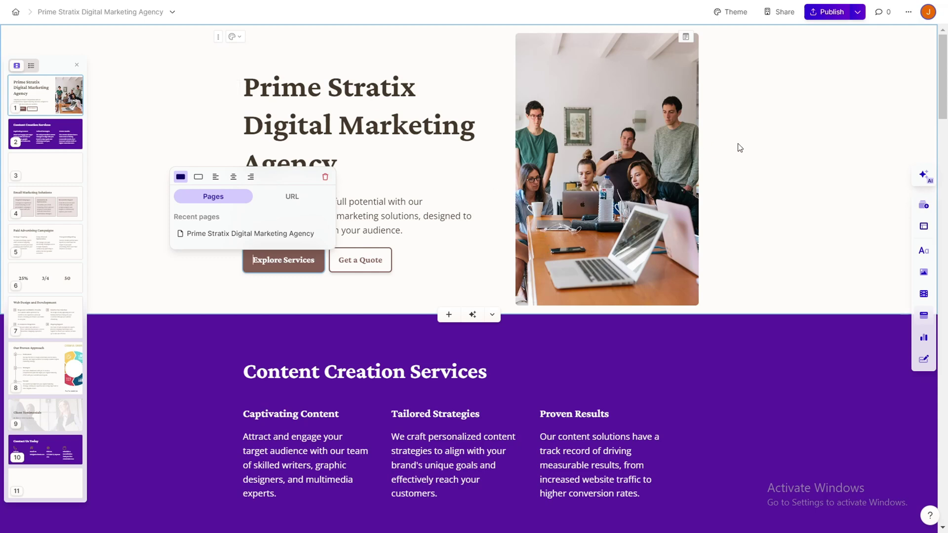
left_click(751, 146)
Review the whole landing page top to bottom and publish the changes live
scroll(486, 199, "down", 5)
scroll(466, 211, "down", 20)
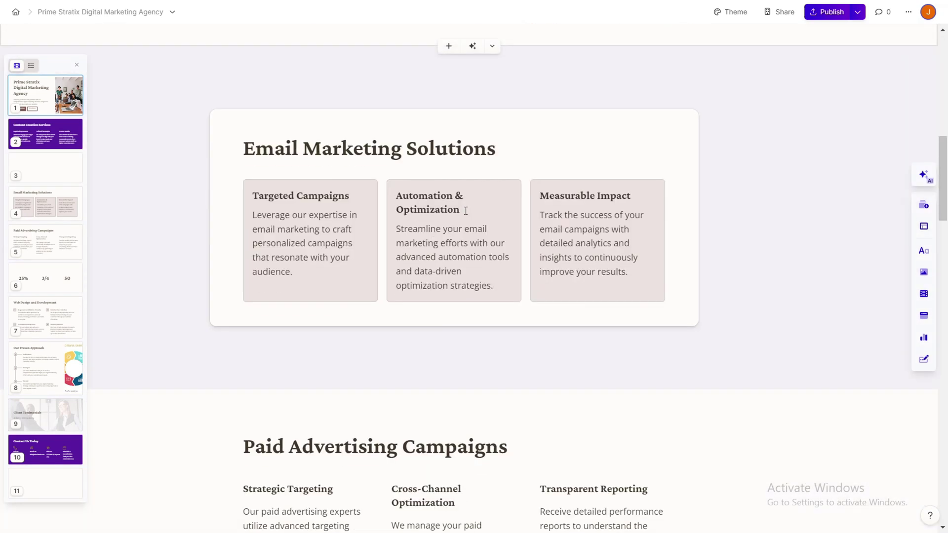
scroll(465, 211, "down", 20)
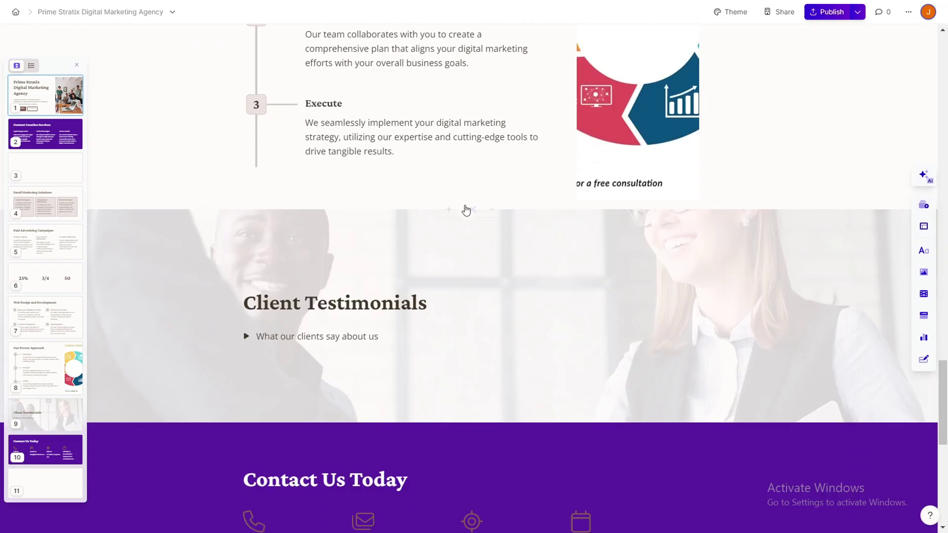
scroll(465, 199, "up", 10)
scroll(474, 186, "up", 20)
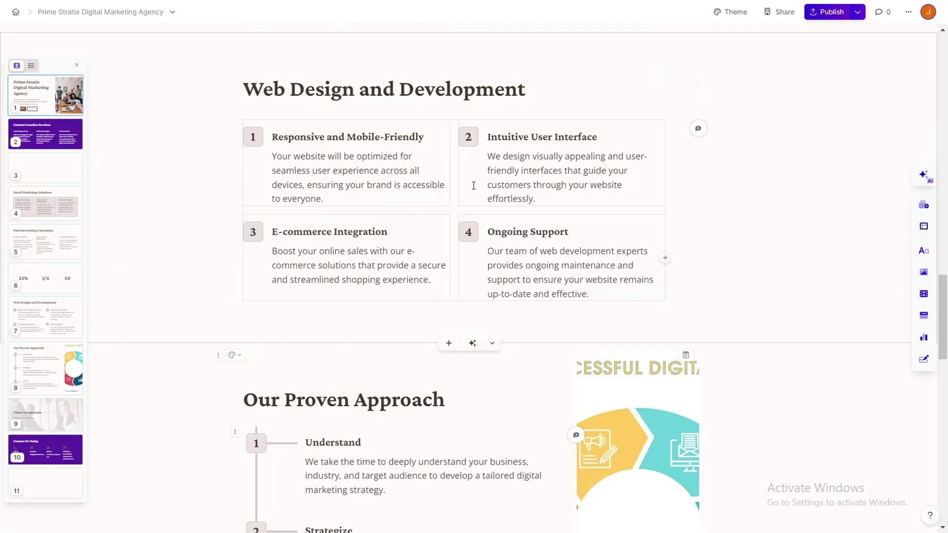
scroll(474, 185, "up", 5)
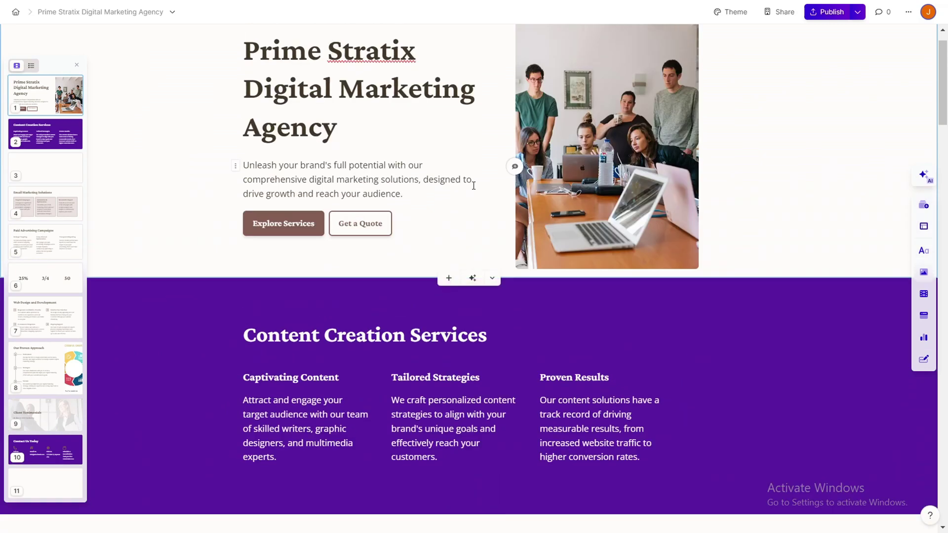
scroll(473, 185, "up", 2)
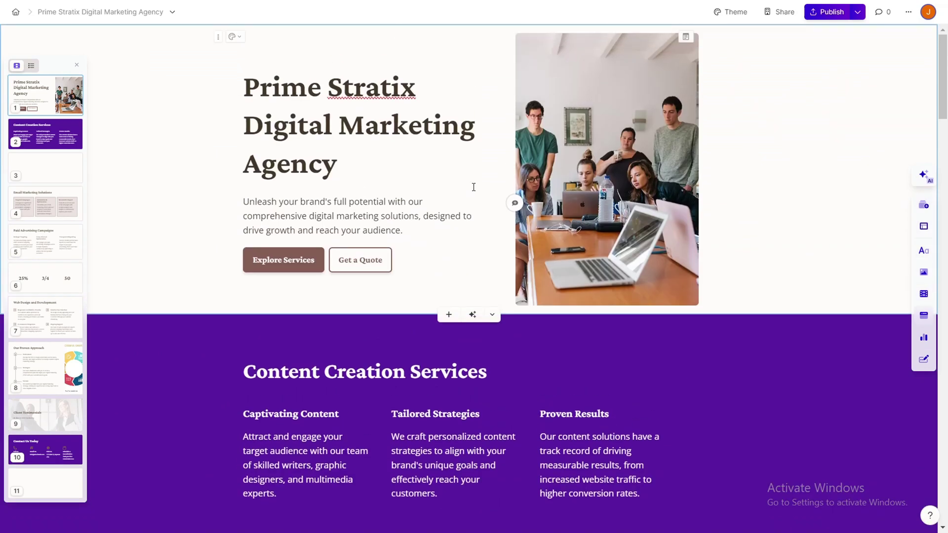
left_click(829, 14)
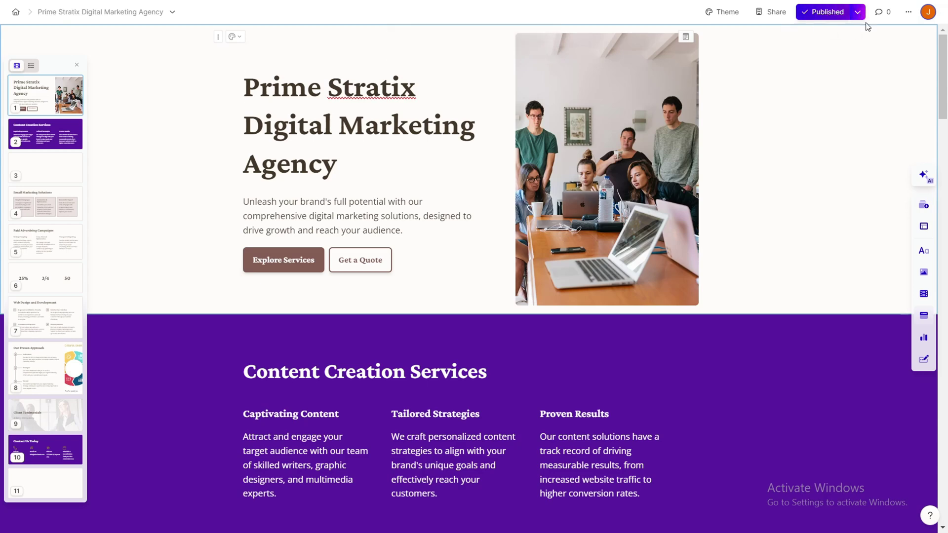
Check the page title and share previews in Page setup, then close it
left_click(908, 12)
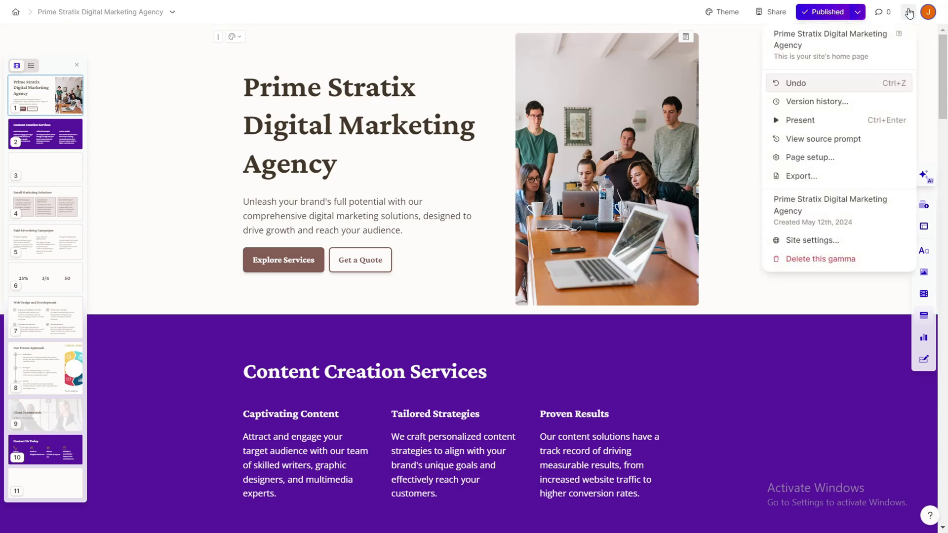
left_click(812, 162)
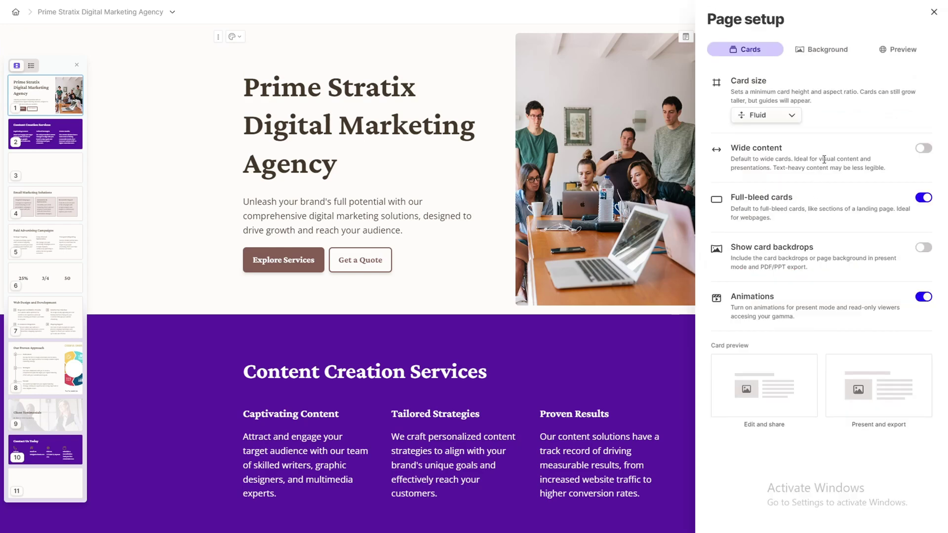
left_click(892, 55)
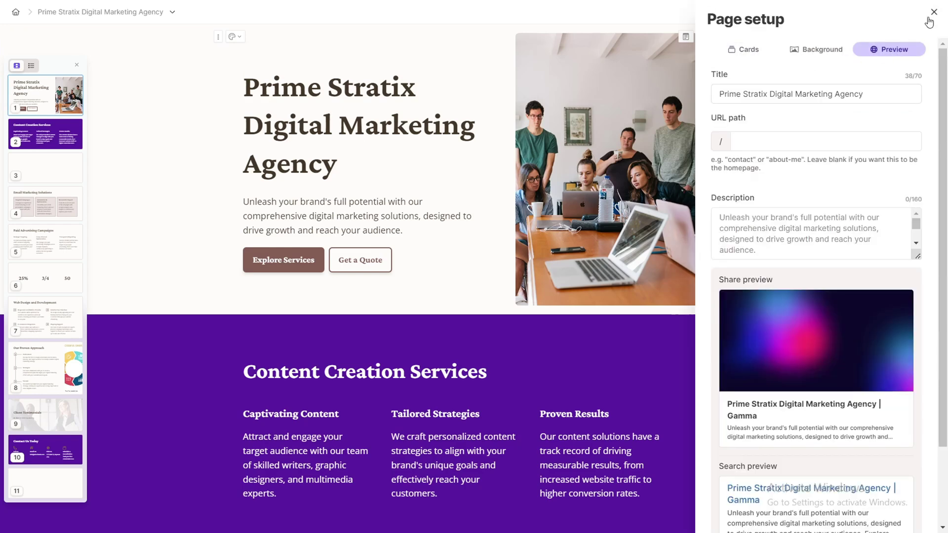
left_click(932, 13)
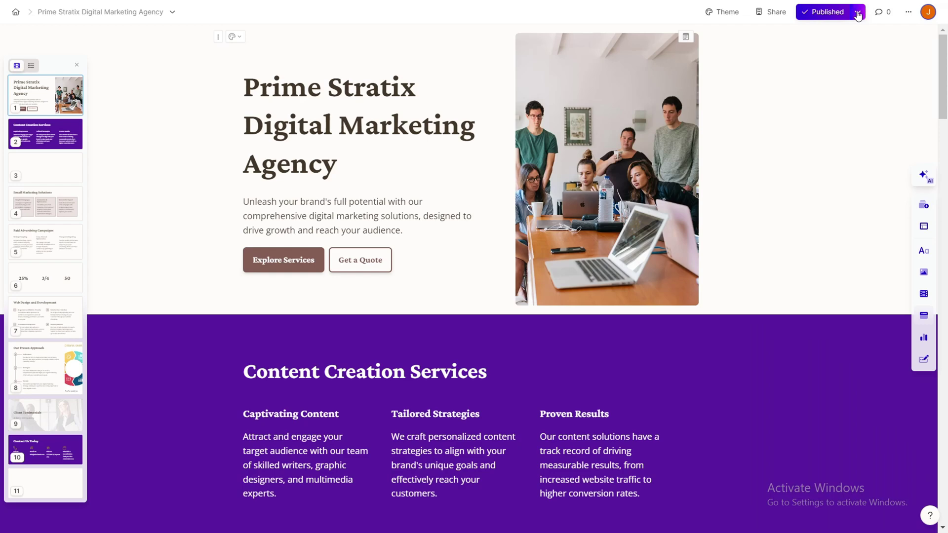
Show the Site settings confirming the live gamma.site domain
left_click(857, 14)
left_click(906, 14)
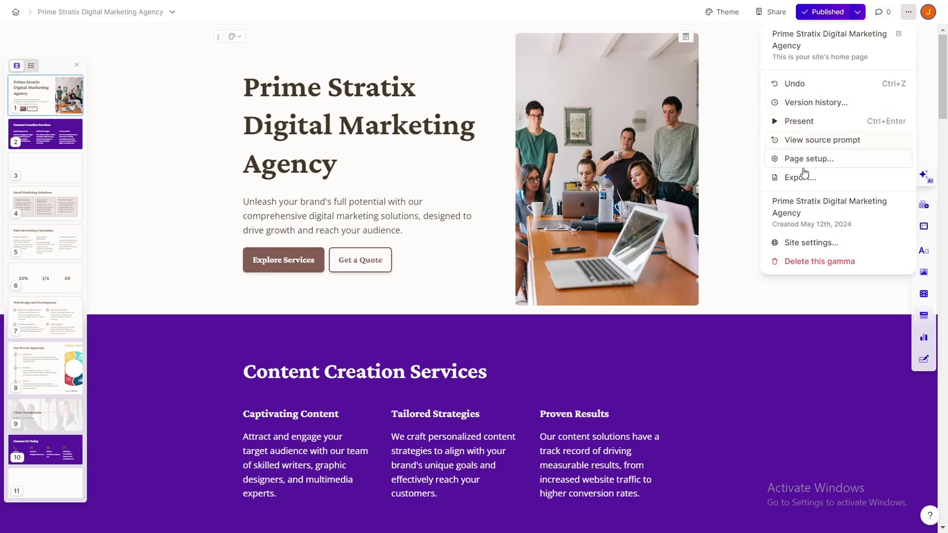
left_click(800, 244)
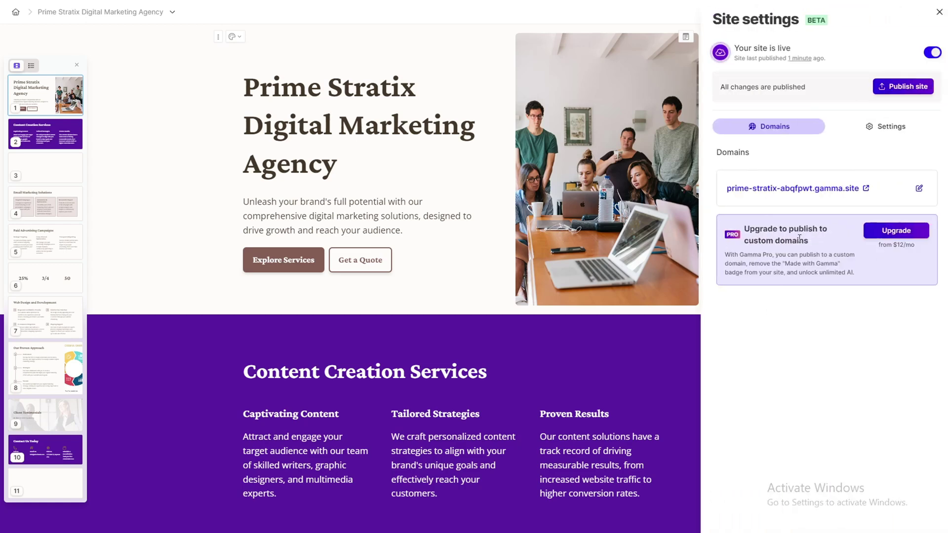
left_click(872, 129)
left_click(766, 130)
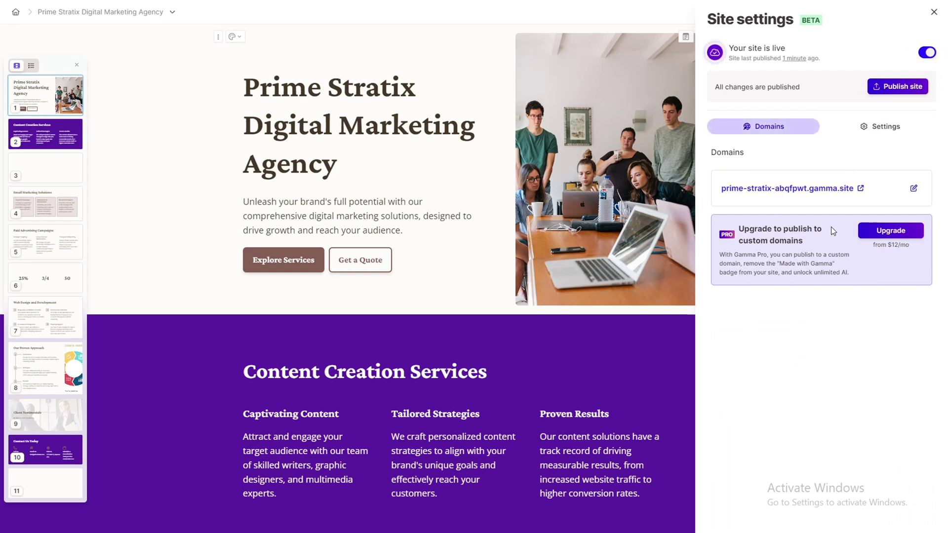
left_click_drag(831, 227, 737, 223)
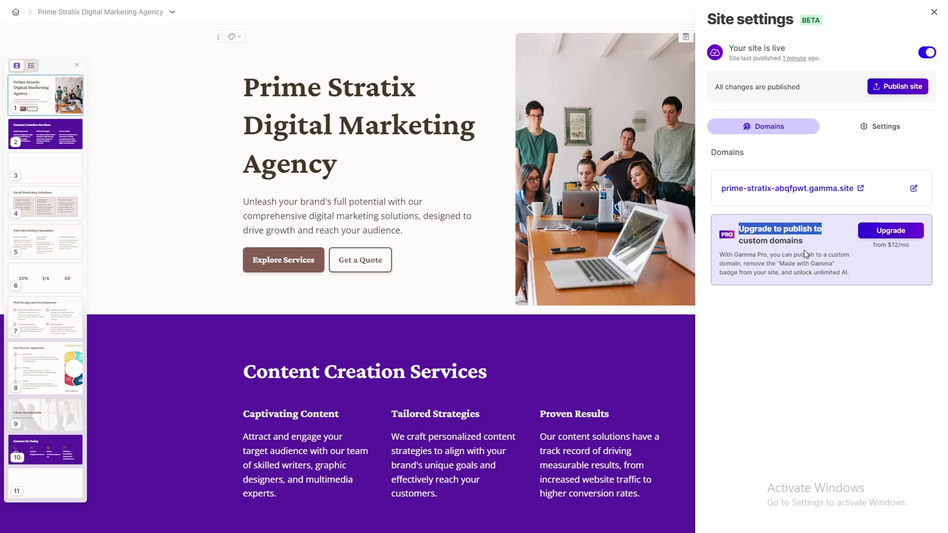
left_click_drag(863, 250, 905, 254)
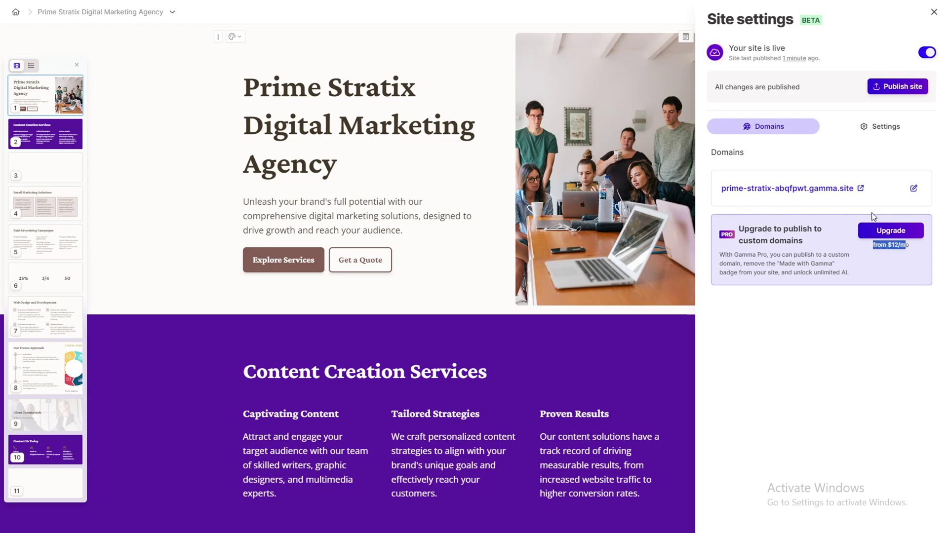